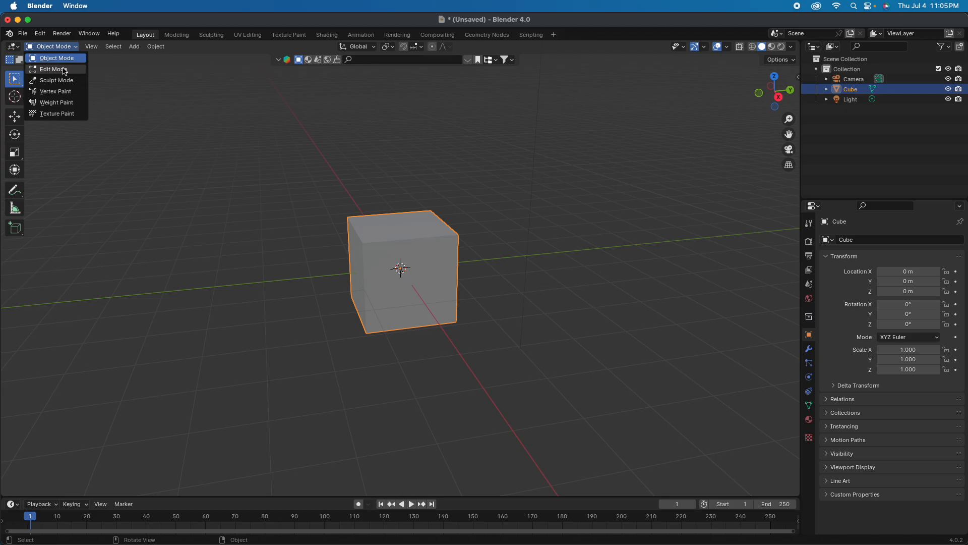
Enter Edit Mode on the cube and select its top face using face selection
left_click(54, 69)
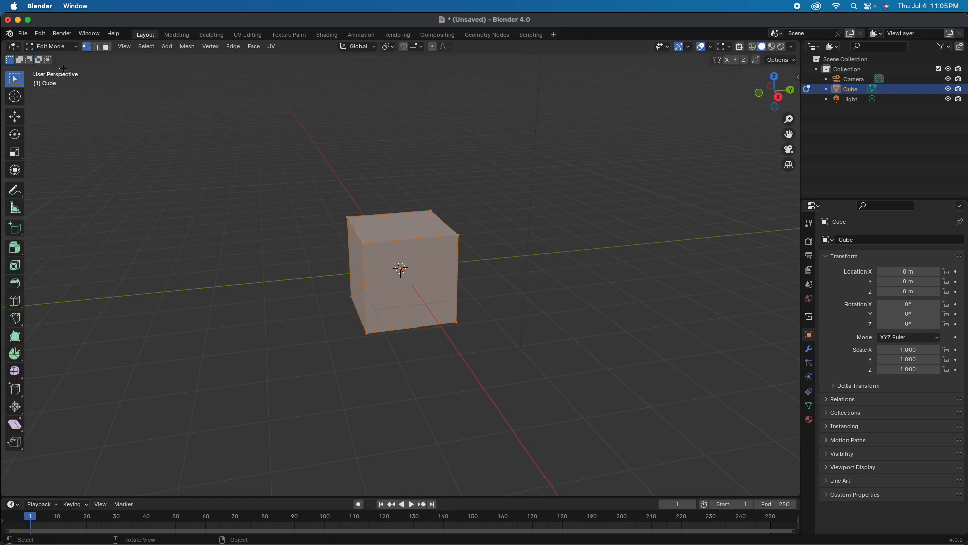
left_click(97, 48)
left_click(108, 48)
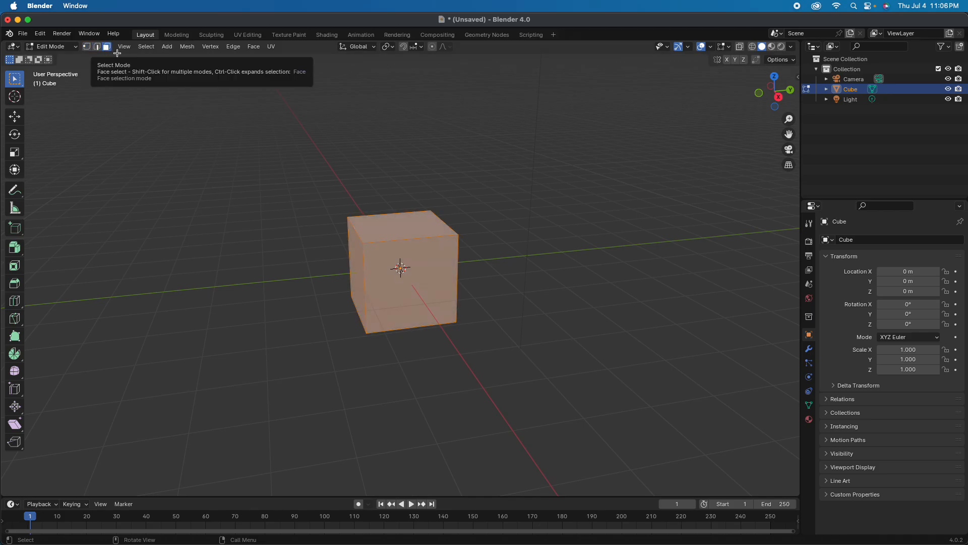
left_click(418, 235)
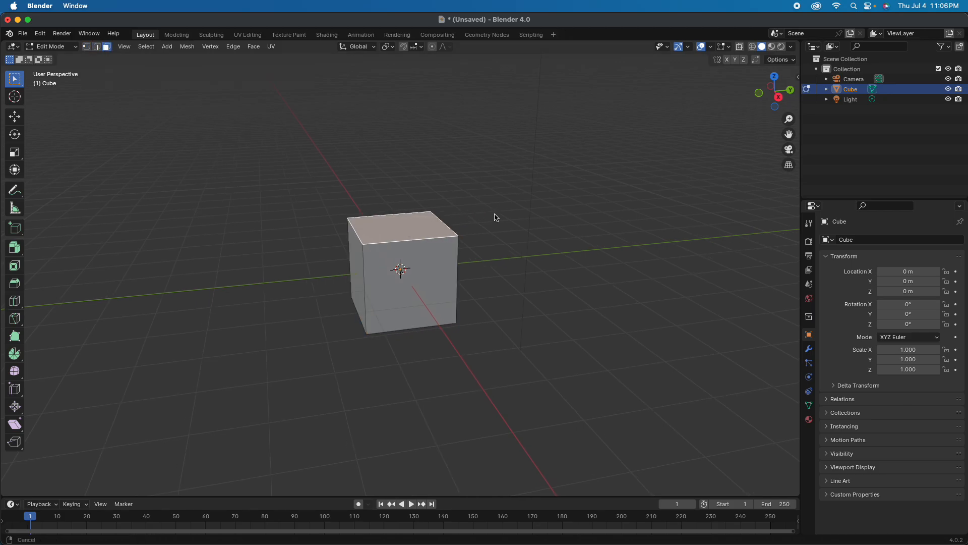
middle_click_drag(495, 217, 502, 256)
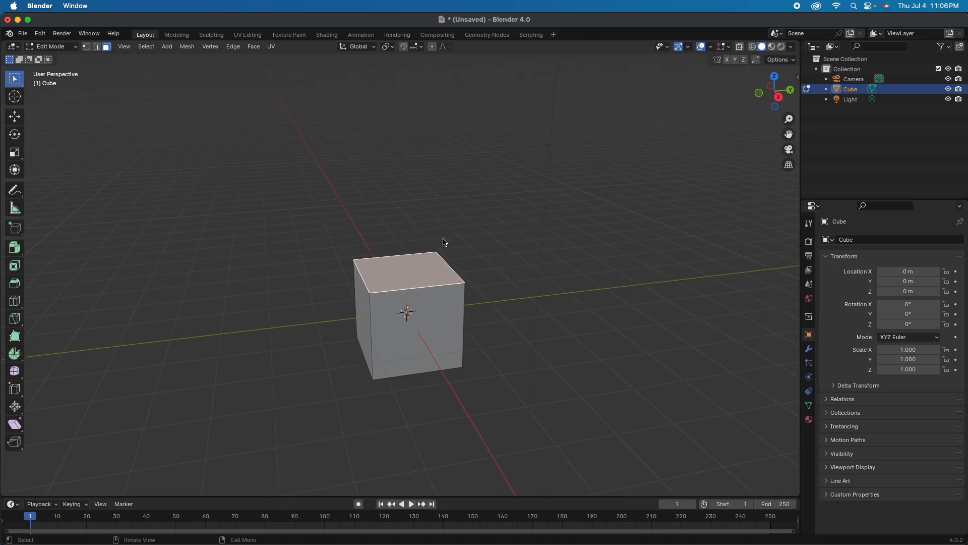
left_click(20, 248)
left_click(39, 250)
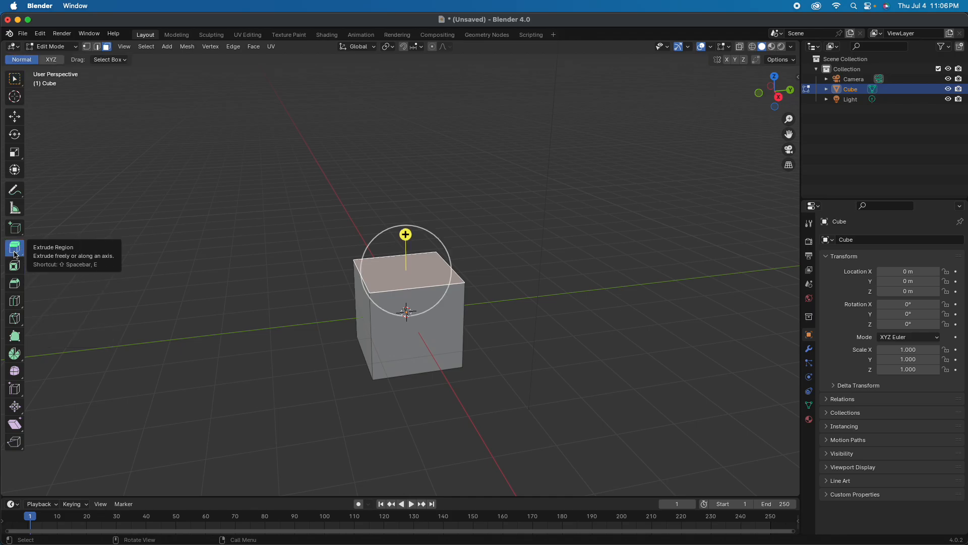
key("w")
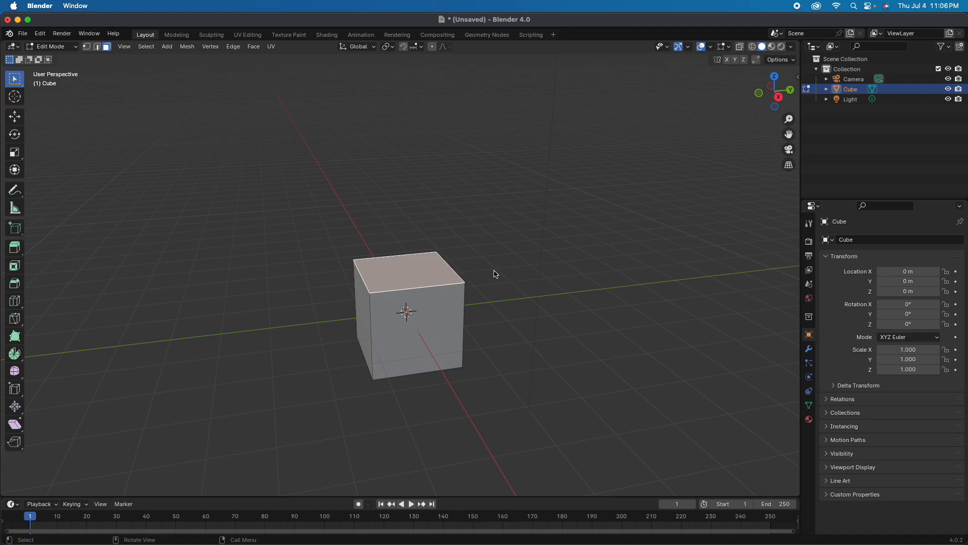
Extrude the cube's top face upward in two sections and scale the uppermost face down to about 0.5
key("e")
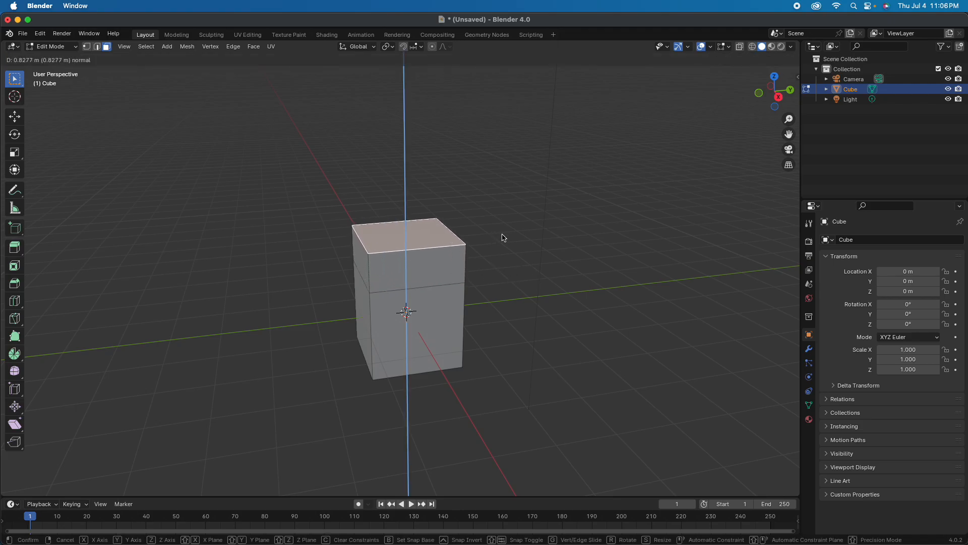
left_click(504, 240)
middle_click_drag(528, 250, 471, 298)
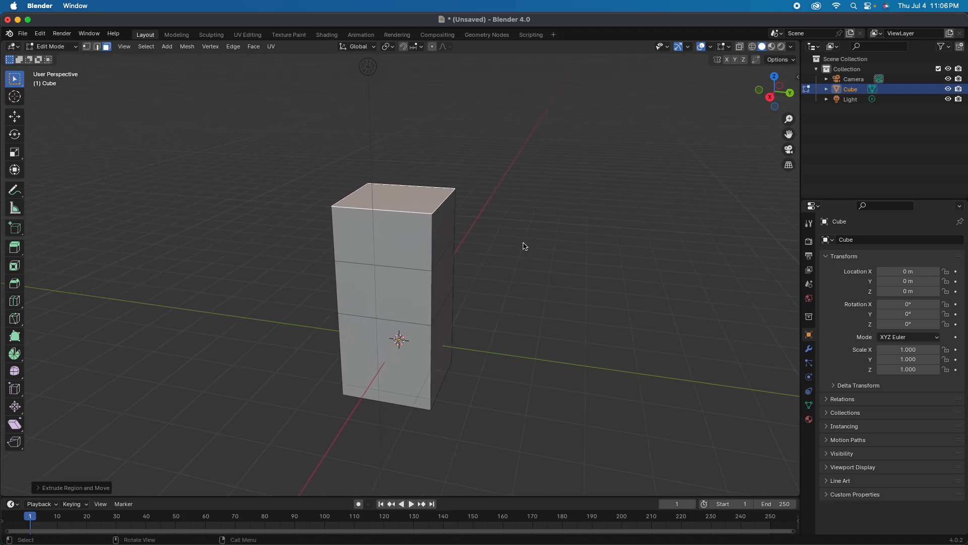
key("s")
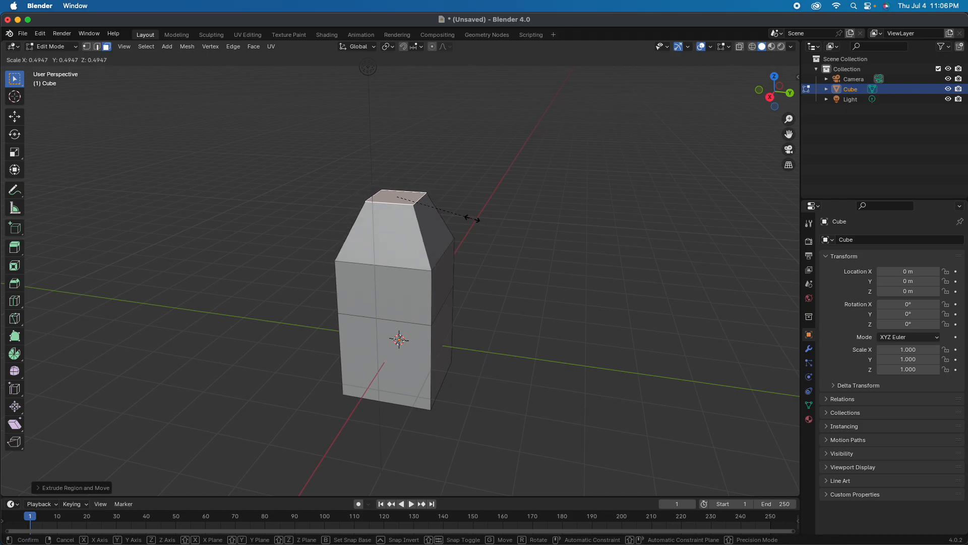
left_click(476, 219)
middle_click_drag(520, 262, 508, 268)
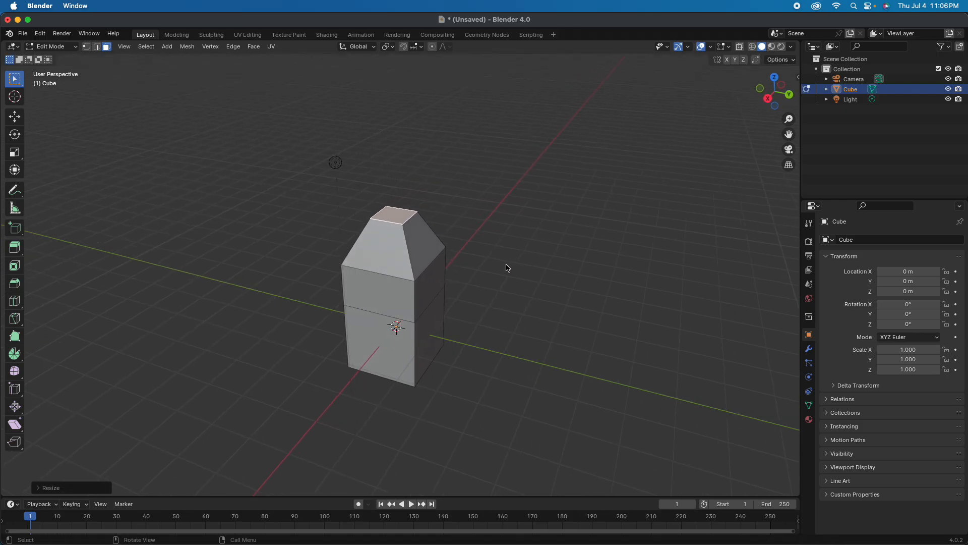
Extrude the narrowed top face upward about 1.3 m to form a neck
key("e")
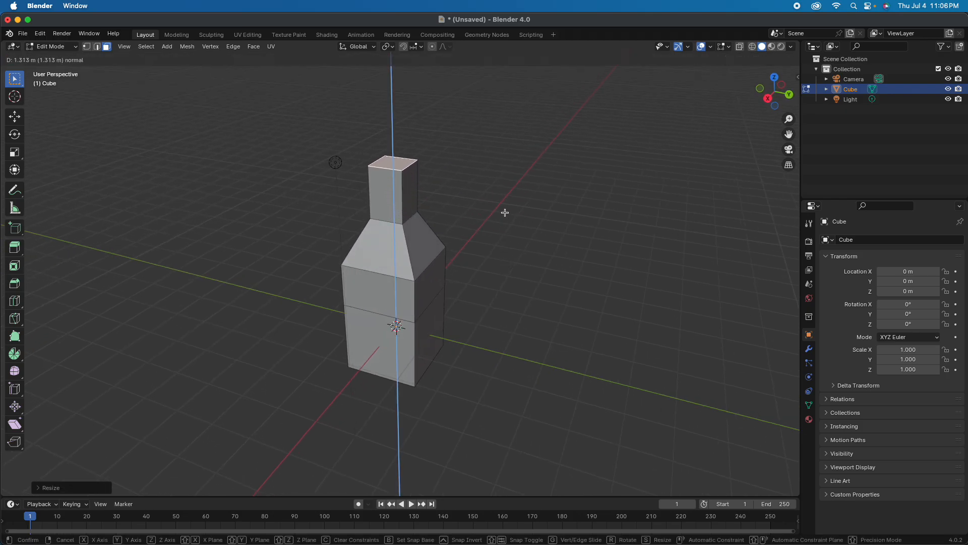
left_click(504, 212)
middle_click_drag(510, 303, 518, 297)
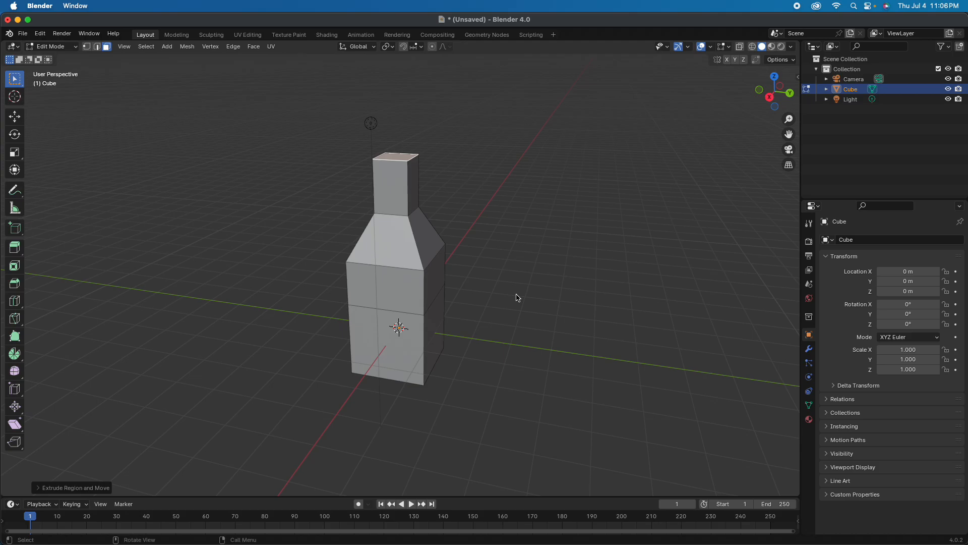
Extrude a shorter section above the neck and scale its top face up to flare outward
key("e")
left_click(516, 267)
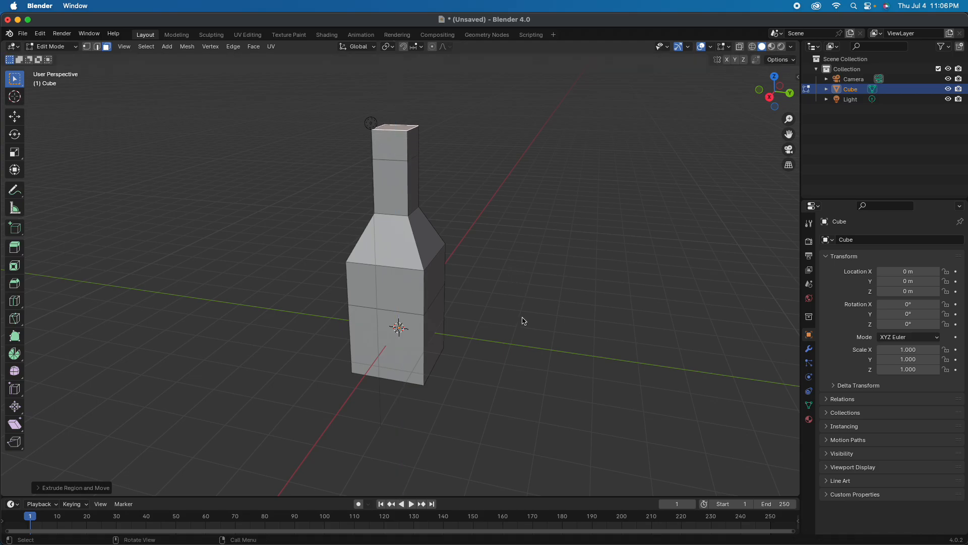
middle_click_drag(525, 321, 545, 363)
key("s")
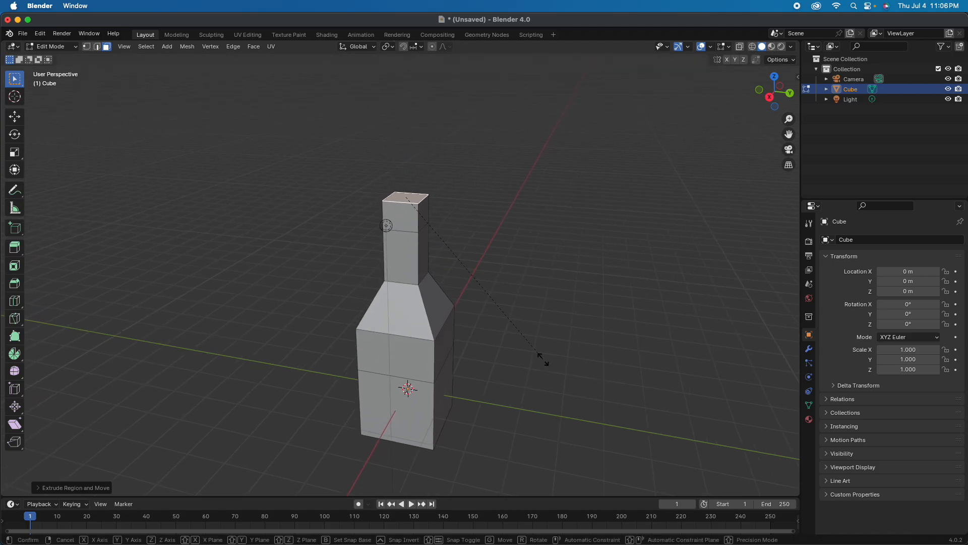
left_click(696, 343)
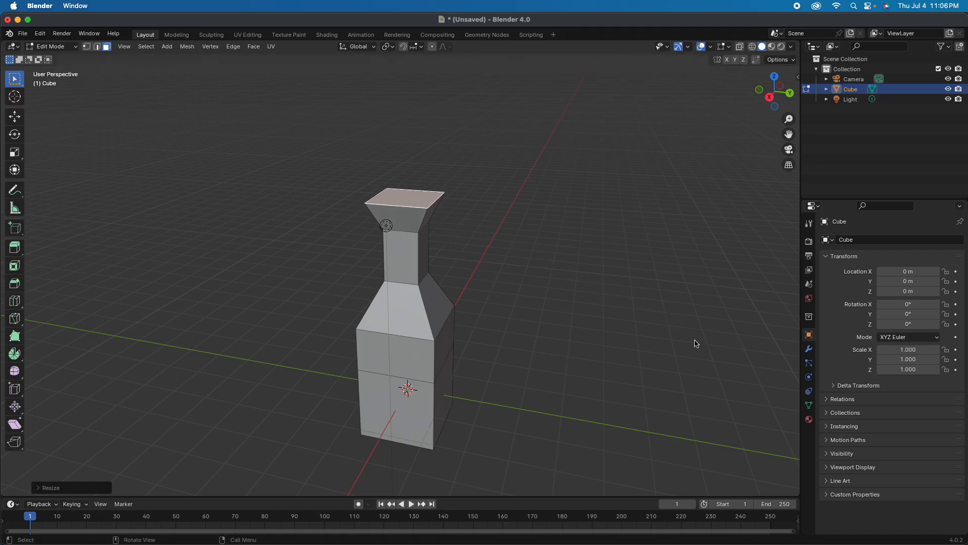
Extrude the flared top face upward in two sections and scale the uppermost face down into a tapered head
key("e")
left_click(646, 331)
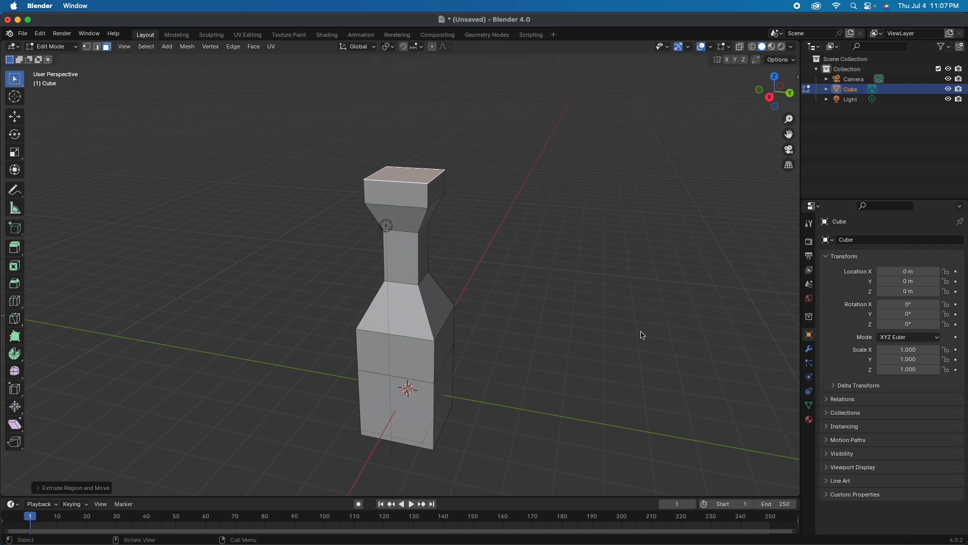
key("e")
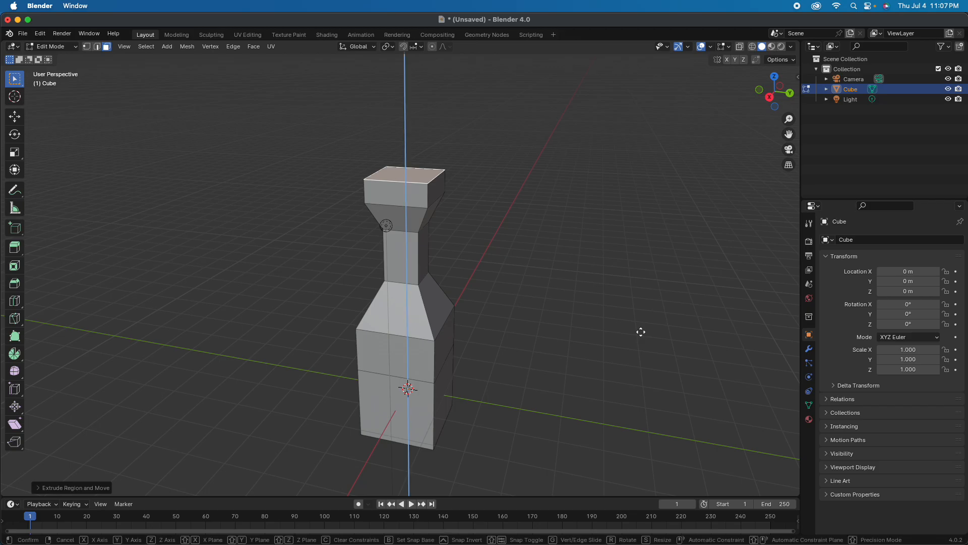
left_click(642, 294)
key("s")
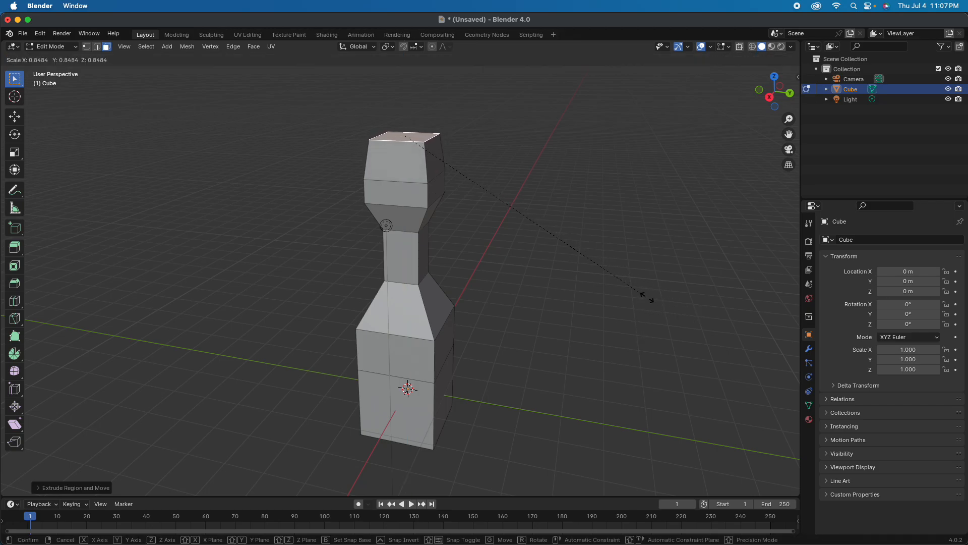
left_click(584, 315)
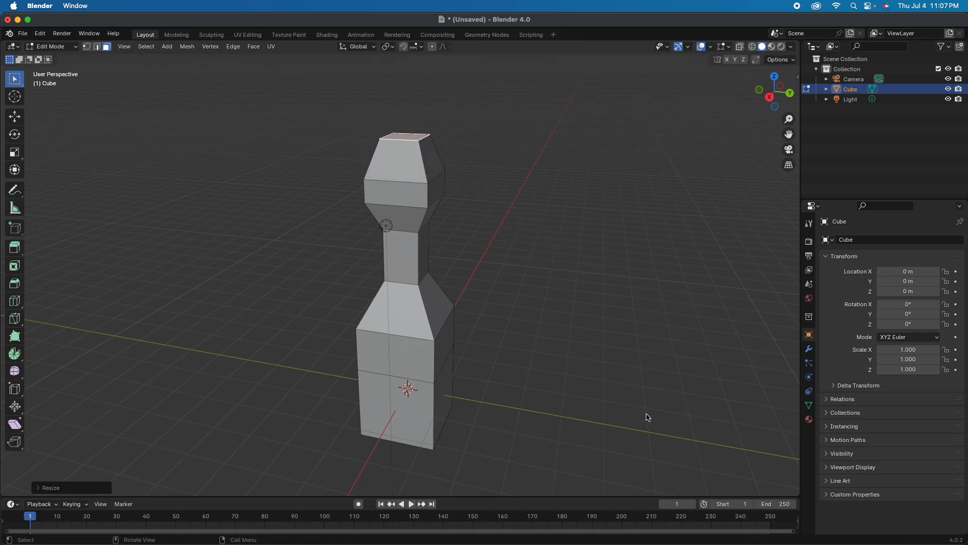
middle_click_drag(649, 415, 604, 410)
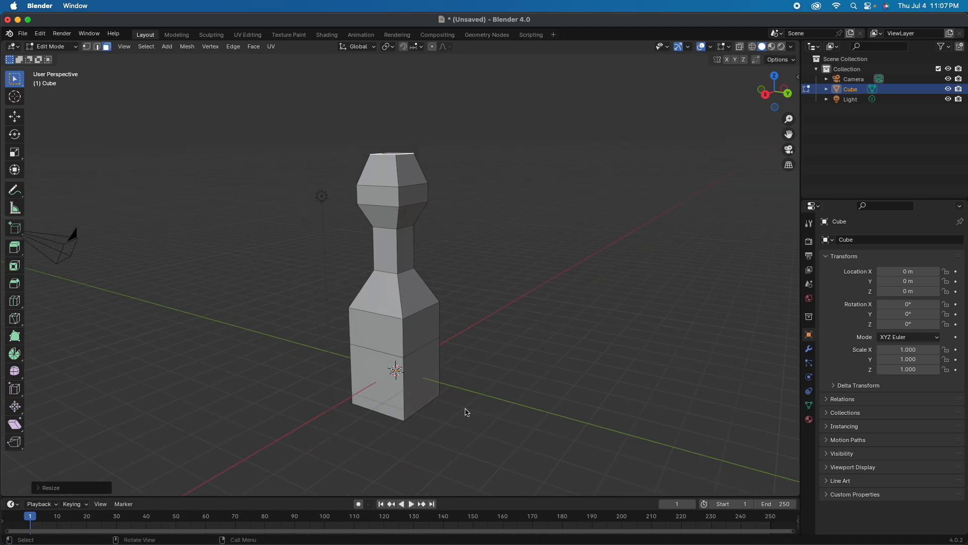
Select the two opposite side faces of the lowest section that face along the Y axis
middle_click_drag(465, 406, 485, 410)
left_click(15, 247)
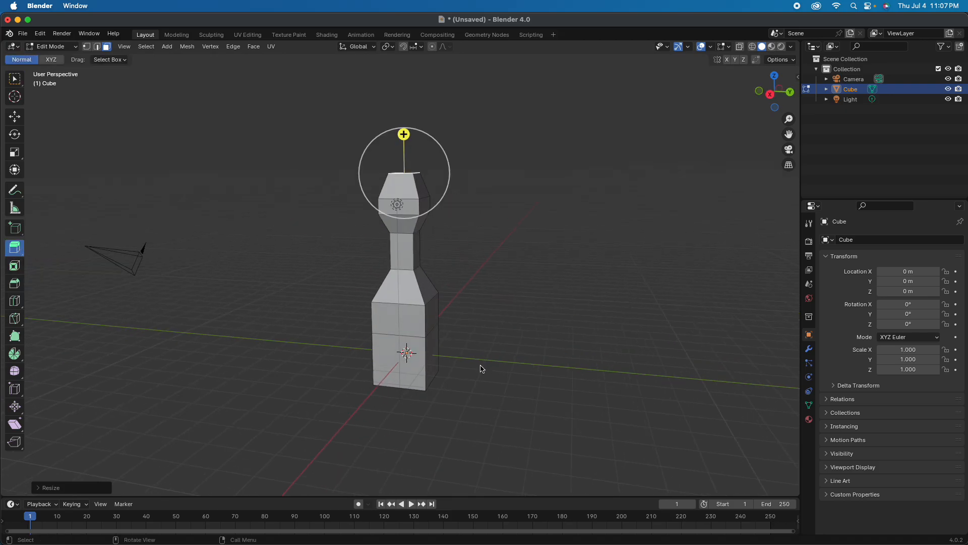
left_click(430, 355)
left_click(15, 78)
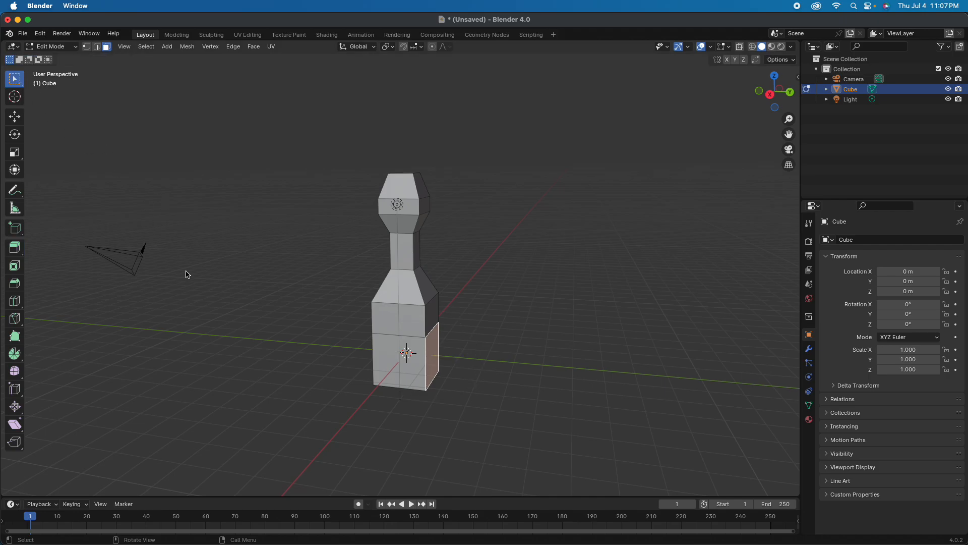
middle_click_drag(268, 315, 427, 290)
left_click(408, 334, "shift")
scroll(415, 349, "up", 4)
scroll(466, 352, "up", 3)
scroll(411, 272, "down", 4)
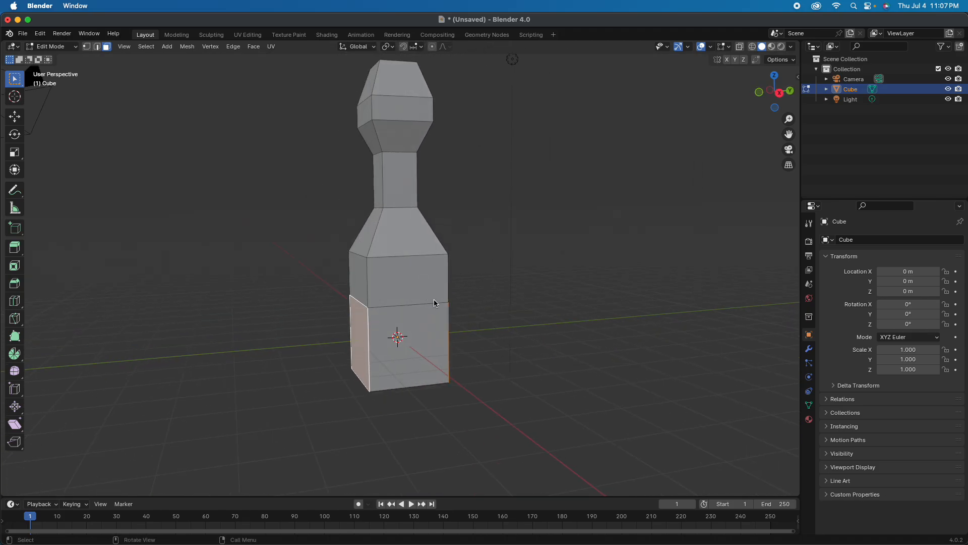
Try to extrude the two opposite side faces together as one region
key("e")
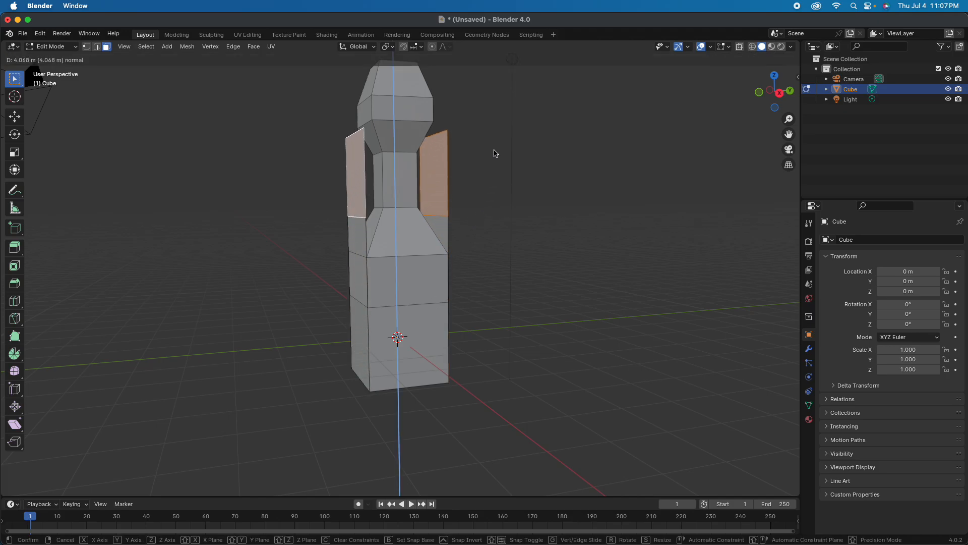
right_click(482, 392)
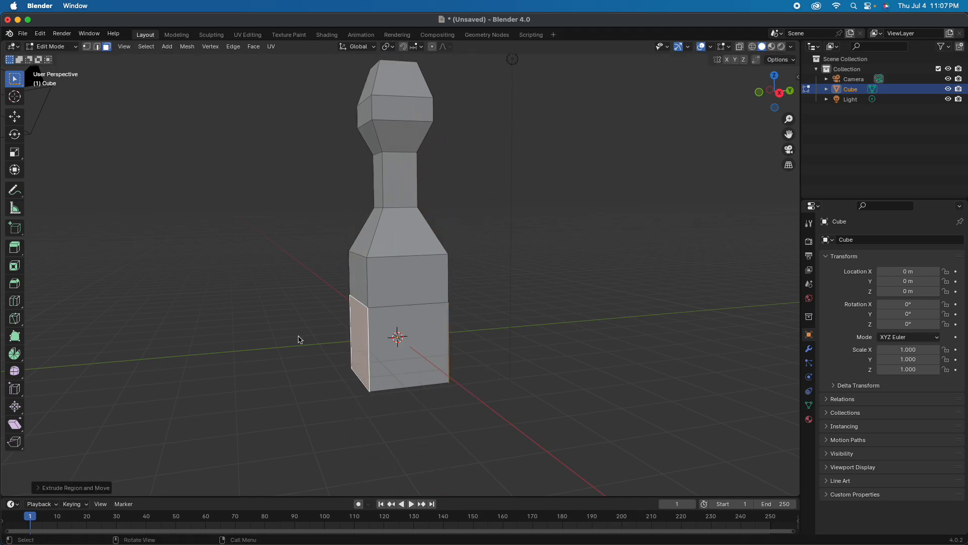
Extrude the two opposite side faces outward about 1.6 m with Extrude Along Normals
left_click(15, 249)
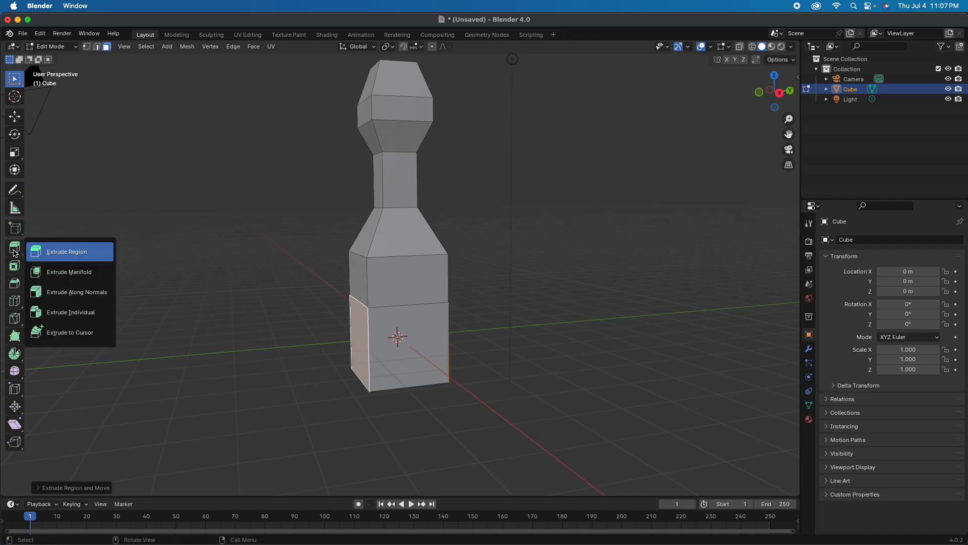
left_click(94, 298)
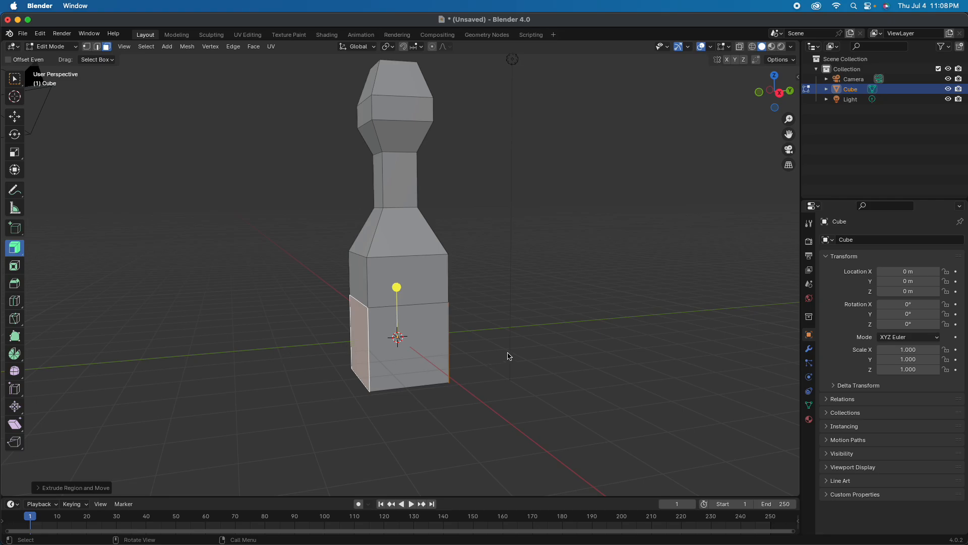
middle_click_drag(312, 349, 363, 288)
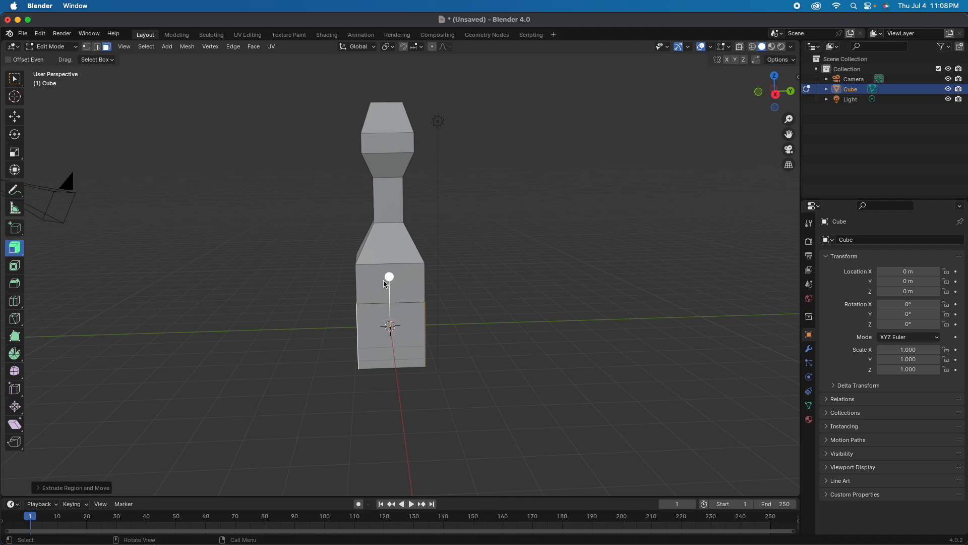
left_click_drag(15, 247, 85, 297)
middle_click_drag(498, 309, 525, 308)
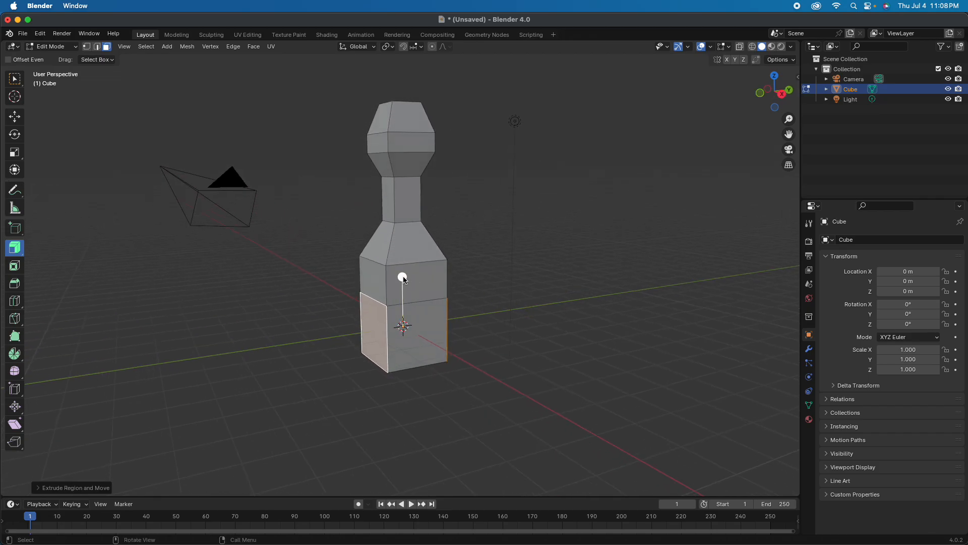
left_click_drag(405, 279, 405, 248)
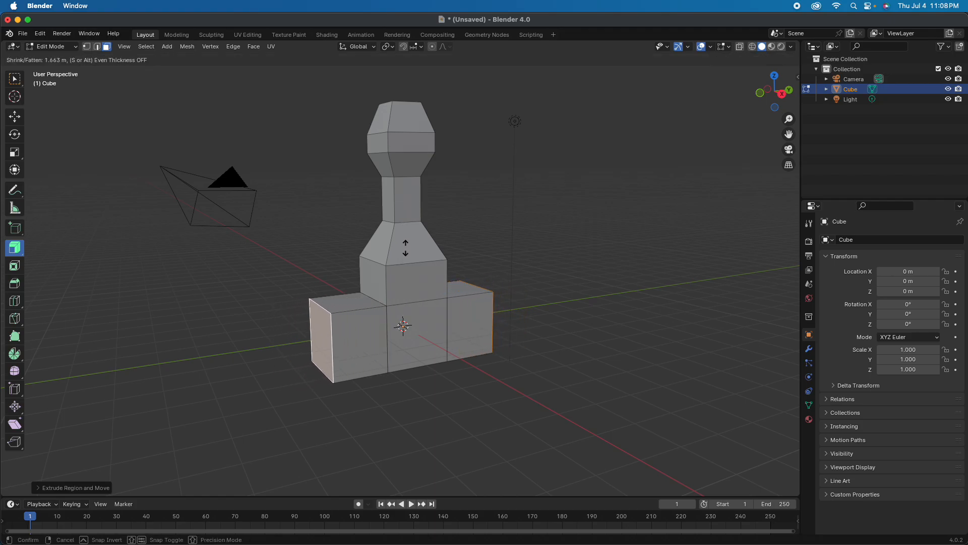
left_click_drag(405, 247, 403, 248)
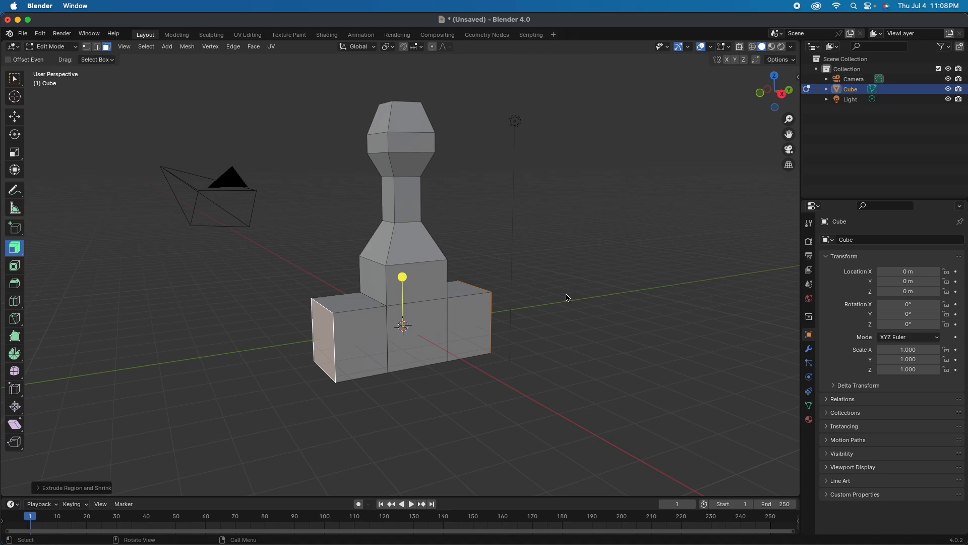
Try to scale down both extruded end faces about their shared median point
key("s")
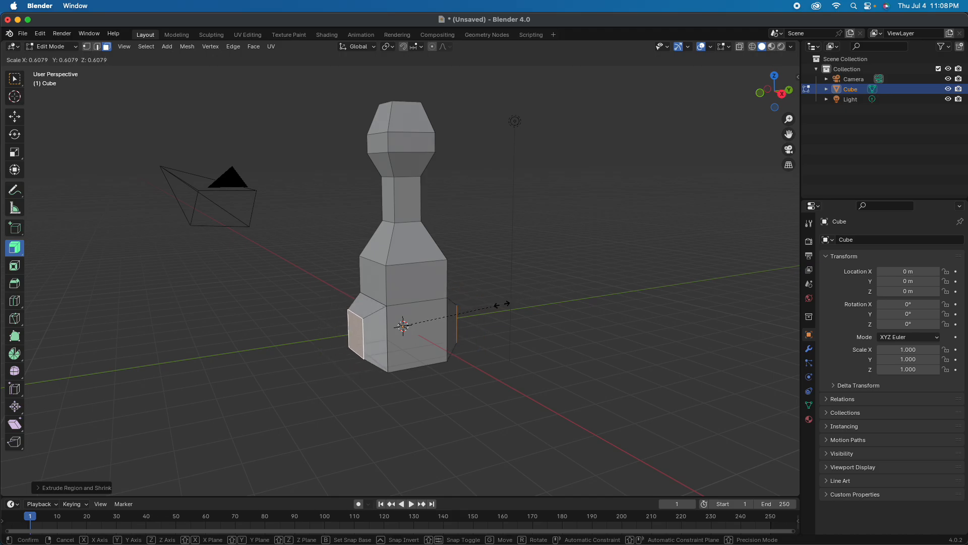
key("Escape")
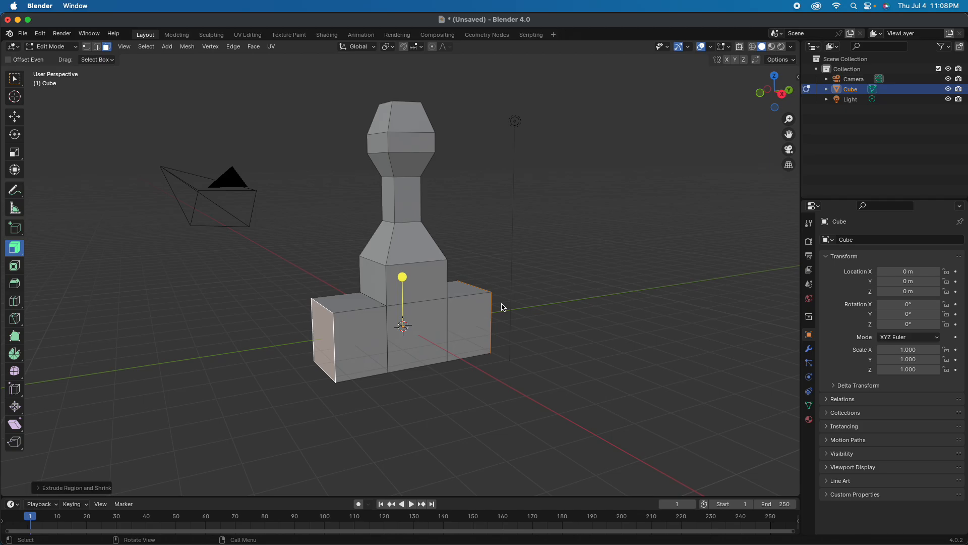
Set the transform pivot point to Individual Origins
left_click(391, 47)
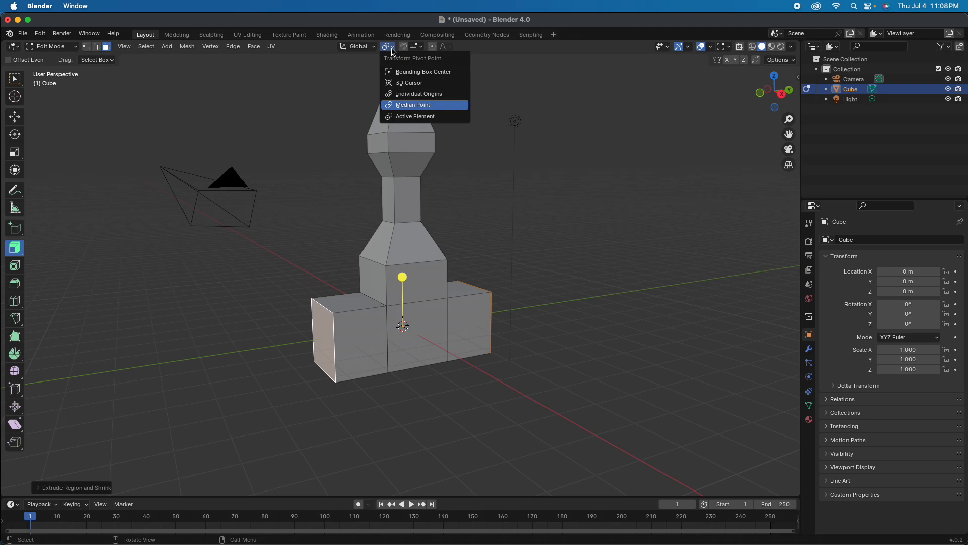
left_click(417, 95)
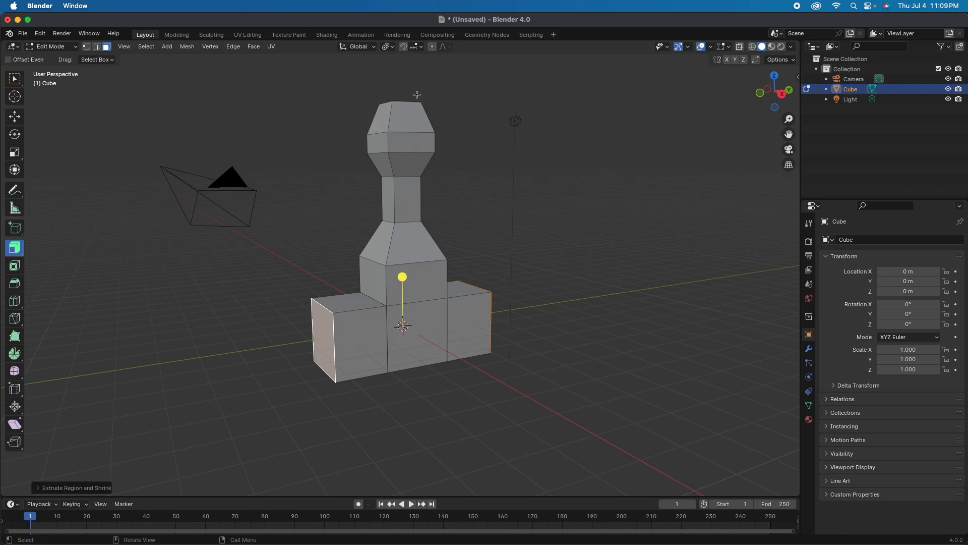
With the pivot on Individual Origins, select the two opposite side end faces and scale each down around its own centre
left_click(388, 46)
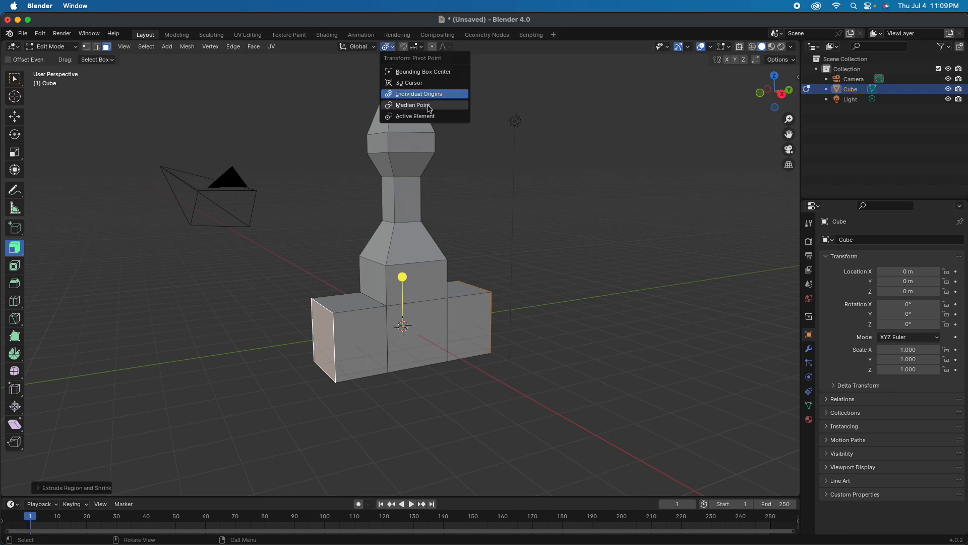
left_click(410, 95)
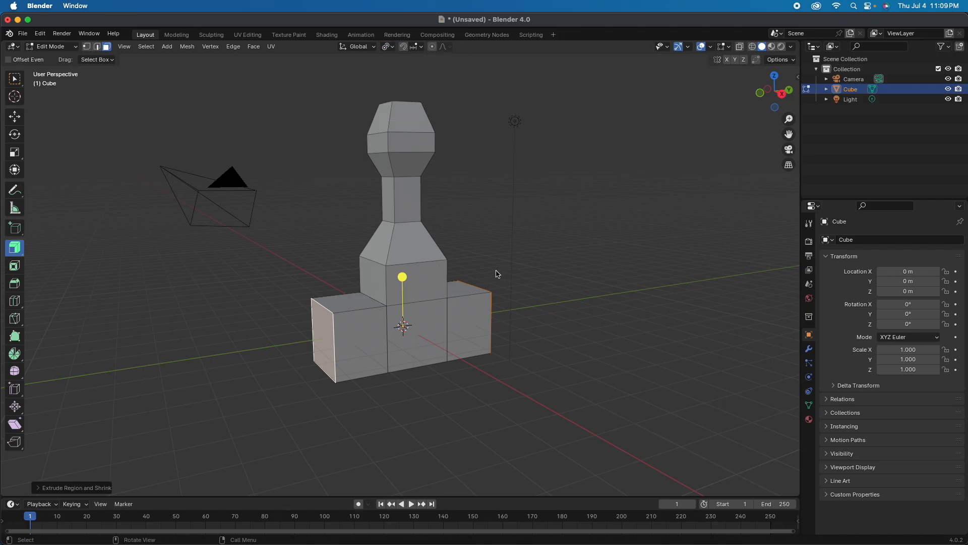
key("a")
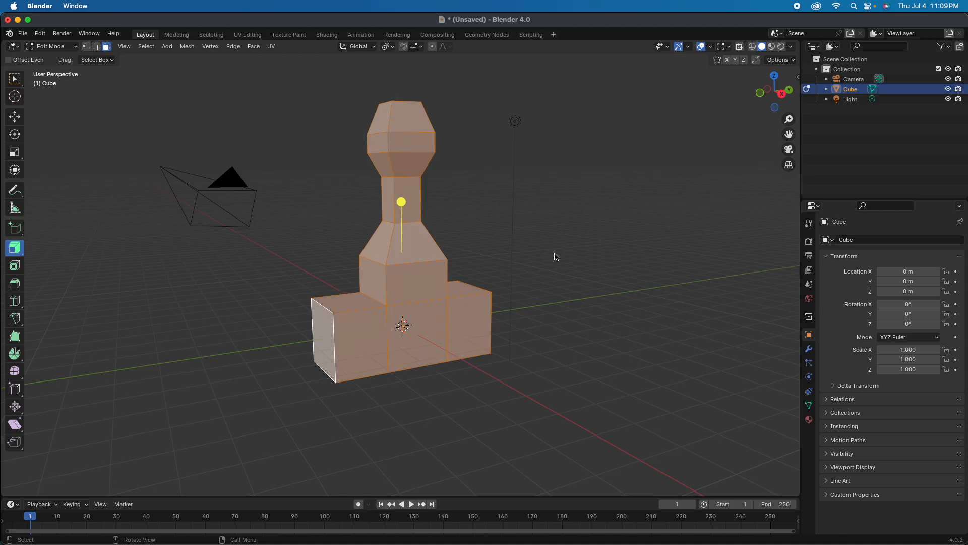
left_click(325, 333)
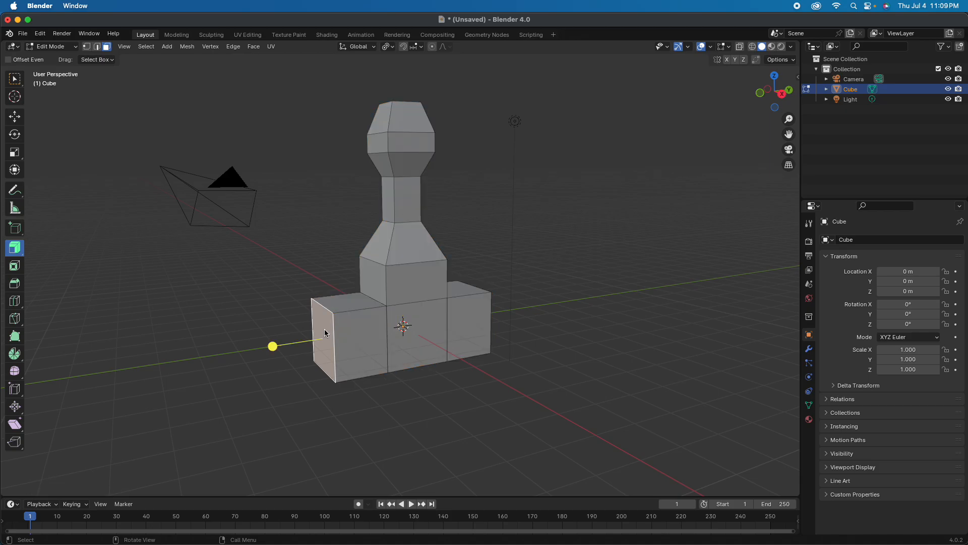
middle_click_drag(597, 300, 534, 276)
left_click(454, 323, "shift")
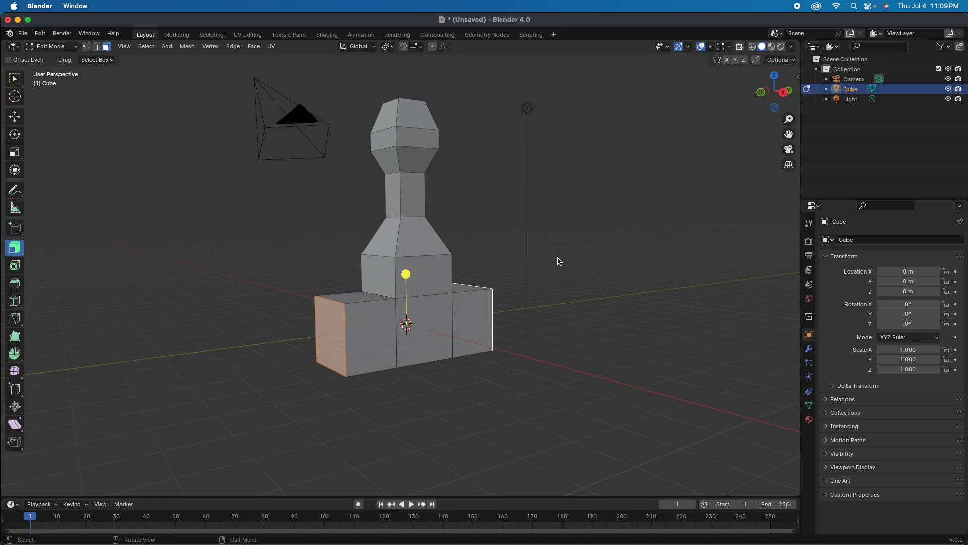
key("s")
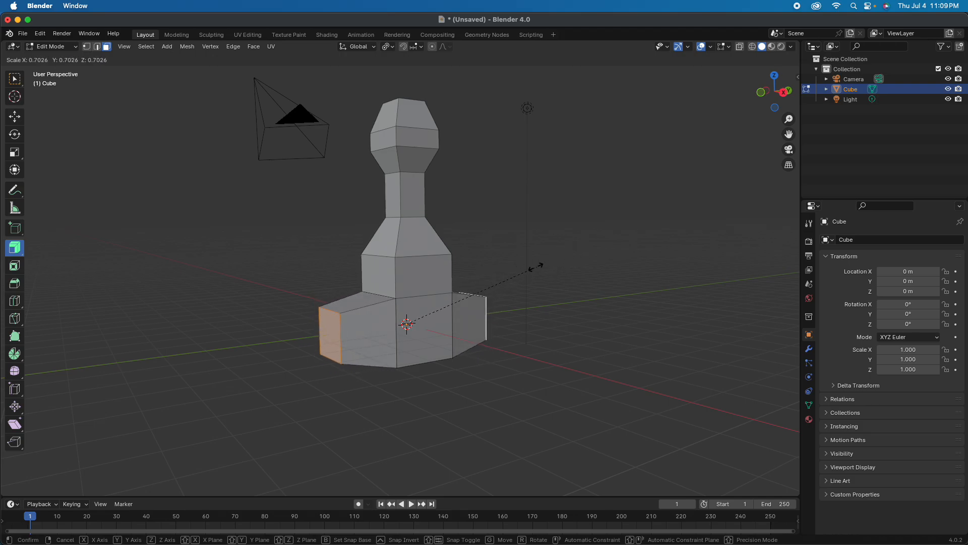
left_click(526, 286)
middle_click_drag(526, 287, 566, 289)
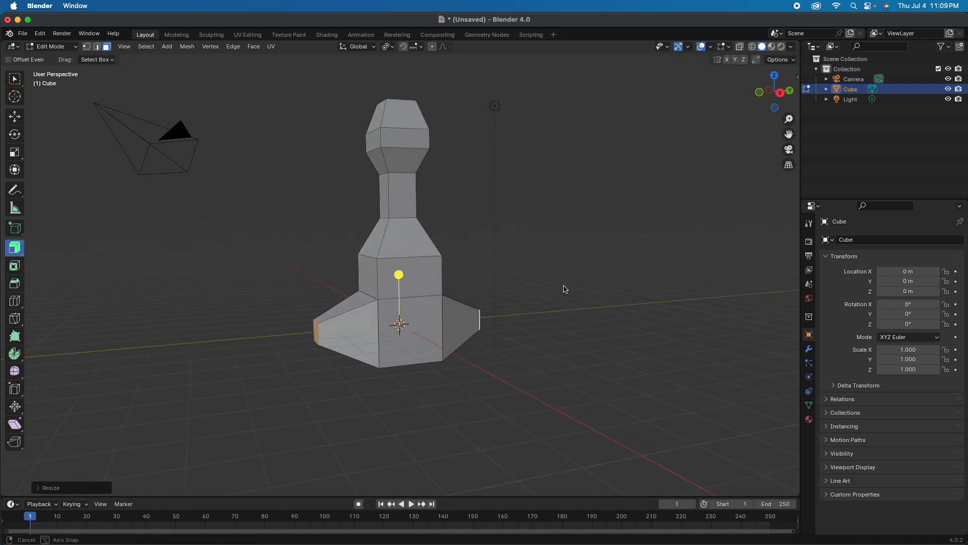
Extrude the two scaled end faces further outward on both sides with Extrude Along Normals
left_click(13, 250)
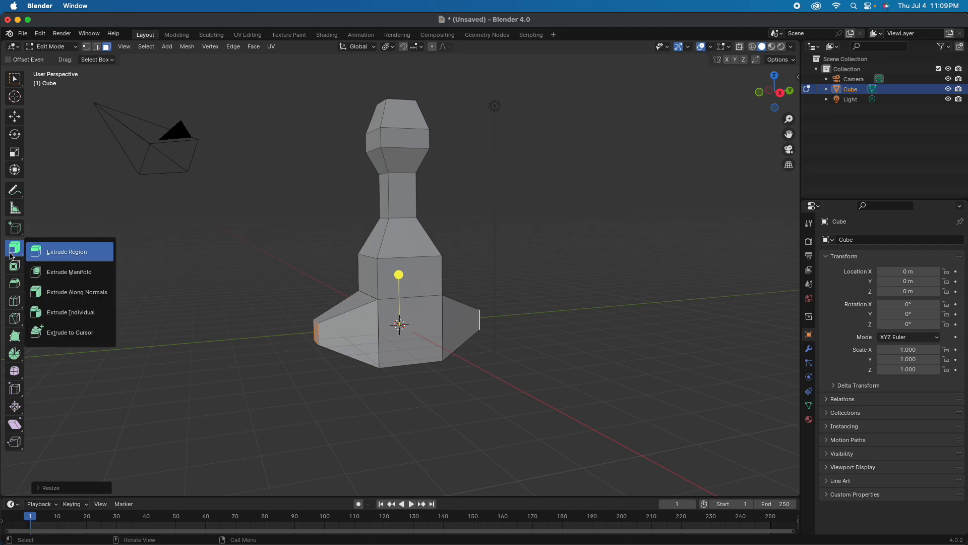
left_click(80, 293)
left_click_drag(399, 279, 399, 243)
middle_click_drag(255, 300, 273, 301)
Scale down both arm end faces slightly and extrude them outward along their normals once more
key("s")
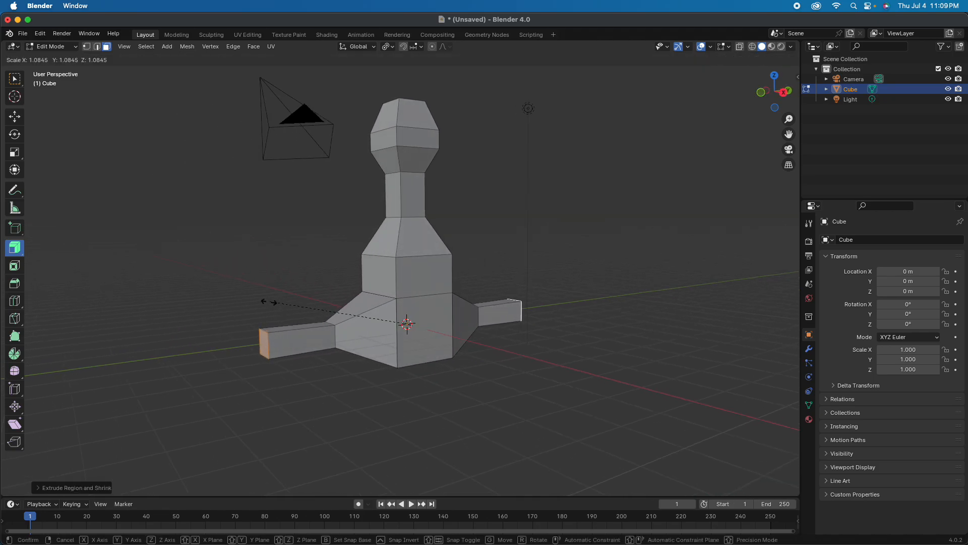
left_click(333, 330)
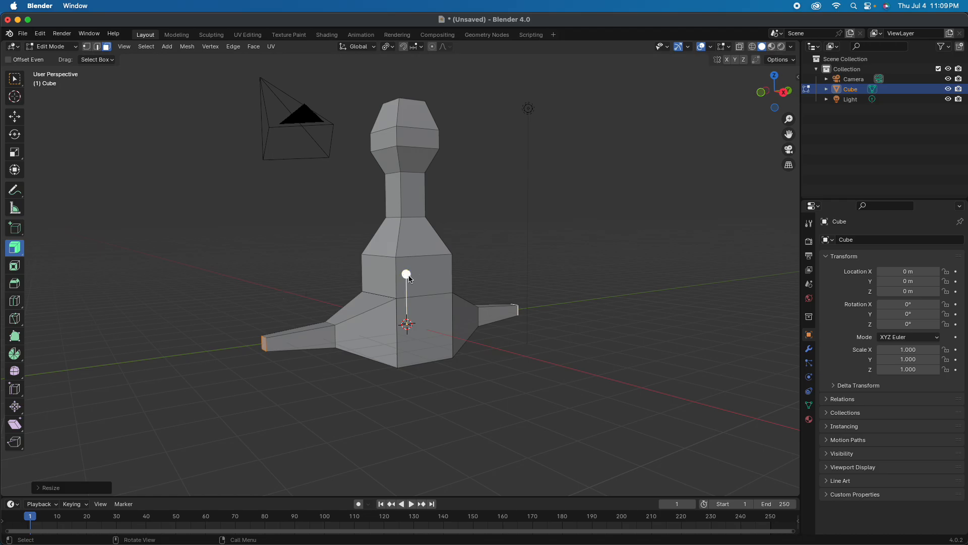
left_click_drag(407, 274, 408, 247)
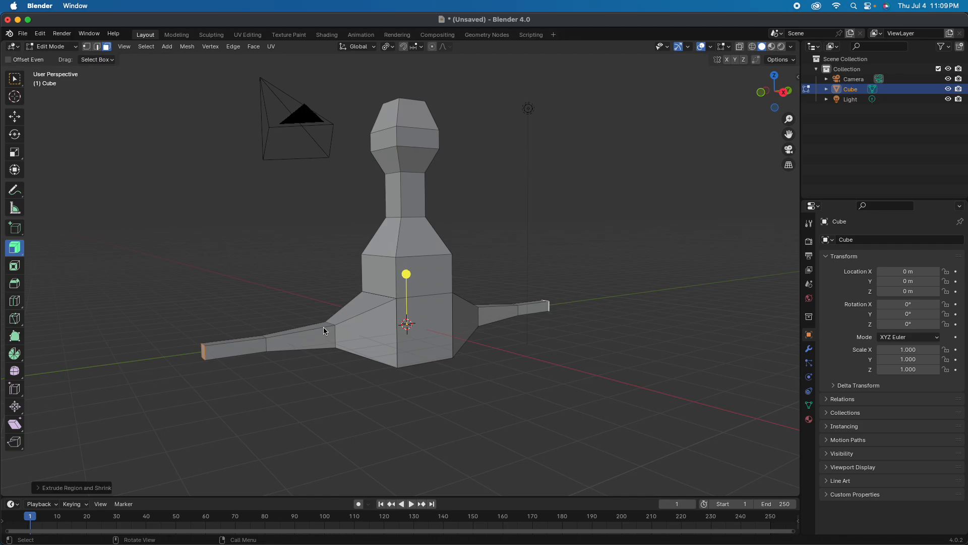
Select the sloped face below the neck together with the adjoining vertical face directly beneath it
middle_click_drag(352, 338, 449, 341)
scroll(422, 340, "up", 4)
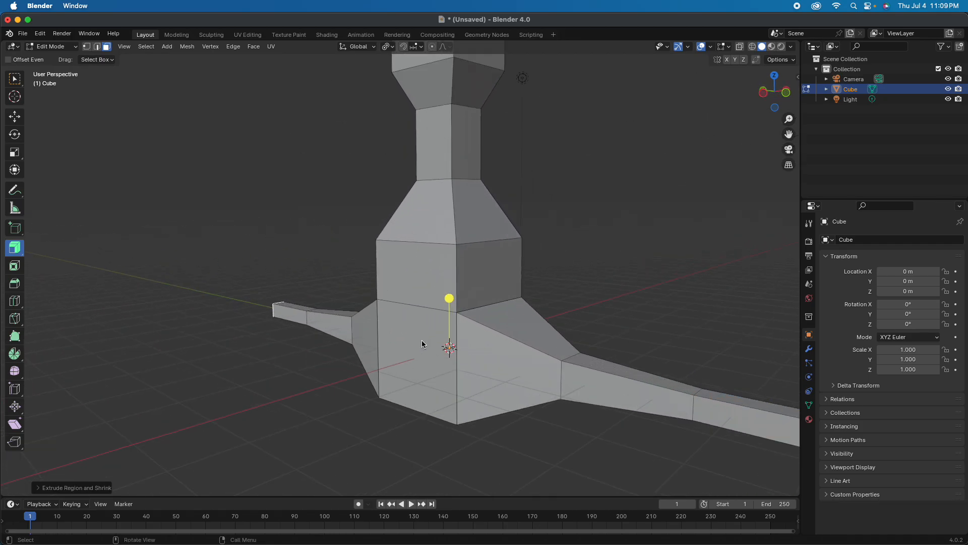
left_click(429, 215)
left_click(418, 274, "shift")
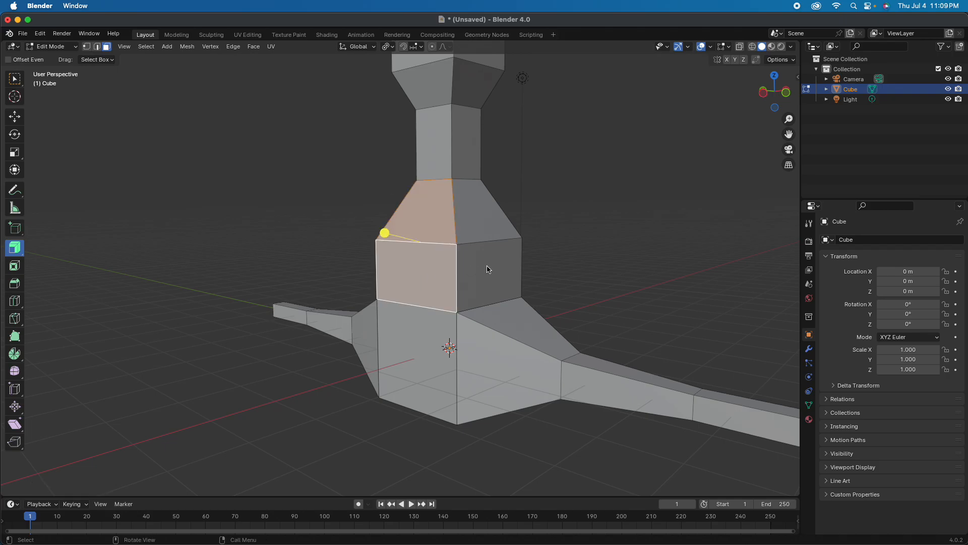
middle_click_drag(487, 267, 468, 269)
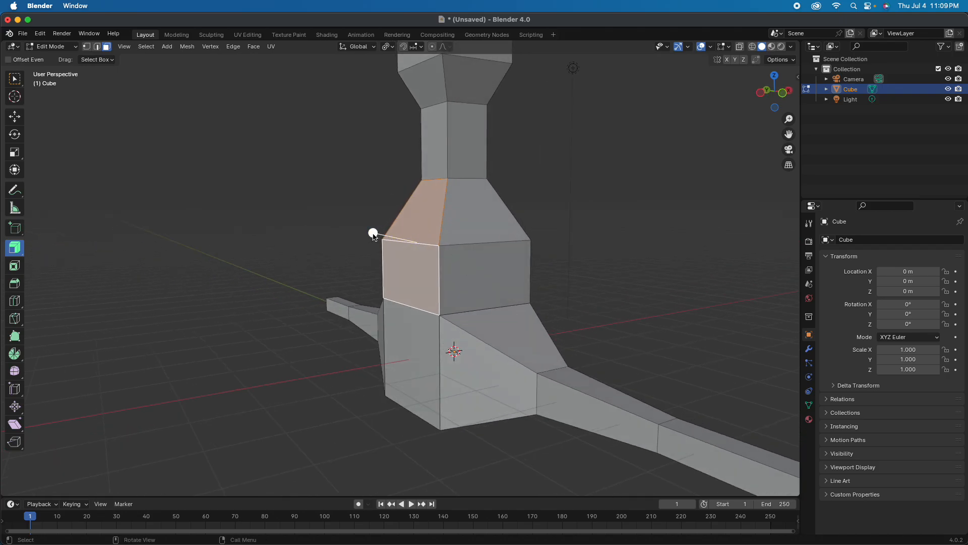
Try to extrude the two adjoining faces together, first along normals and again as a region, undoing each attempt
left_click_drag(373, 234, 336, 217)
key("super+z")
key("e")
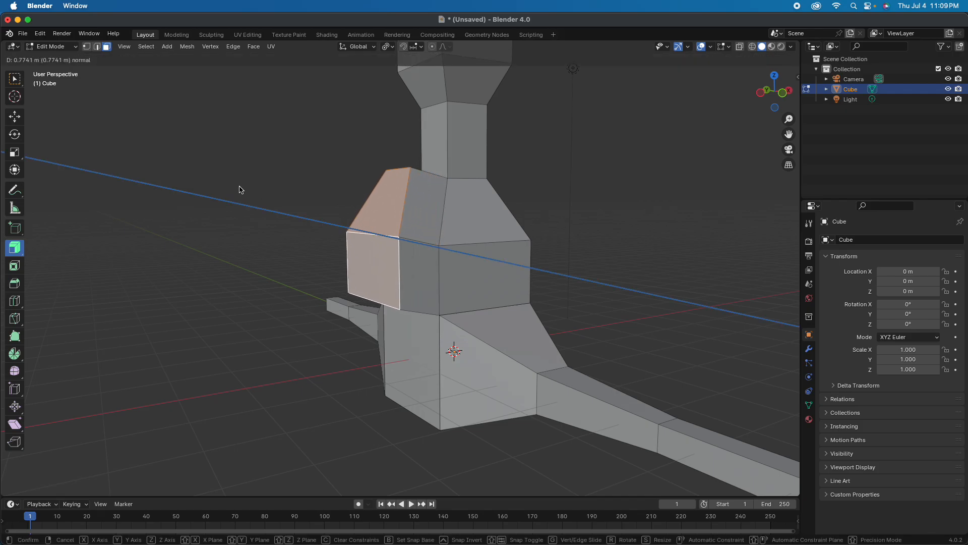
left_click(239, 189)
middle_click_drag(292, 255, 389, 229)
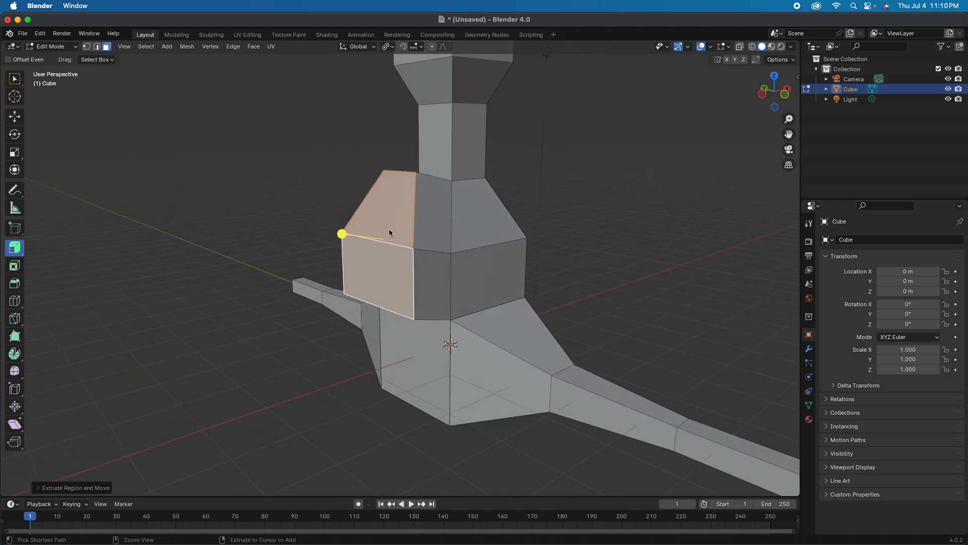
key("super+z")
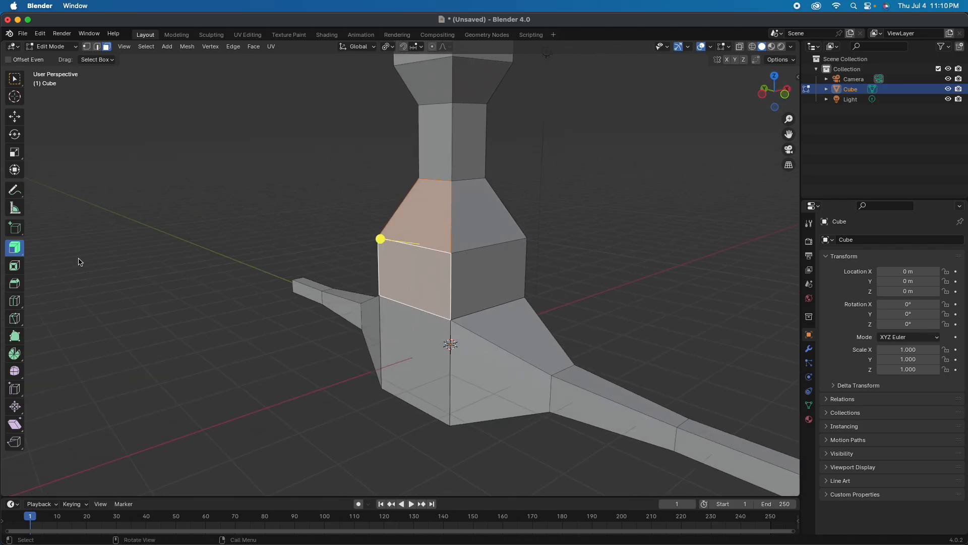
Extrude the two adjoining body faces outward as separate blocks with Extrude Individual
left_click(14, 252)
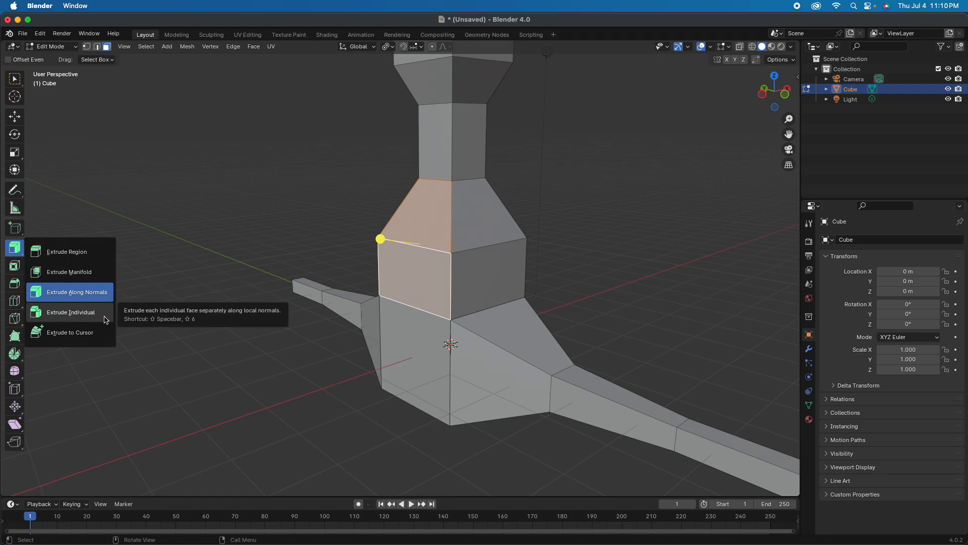
left_click(77, 315)
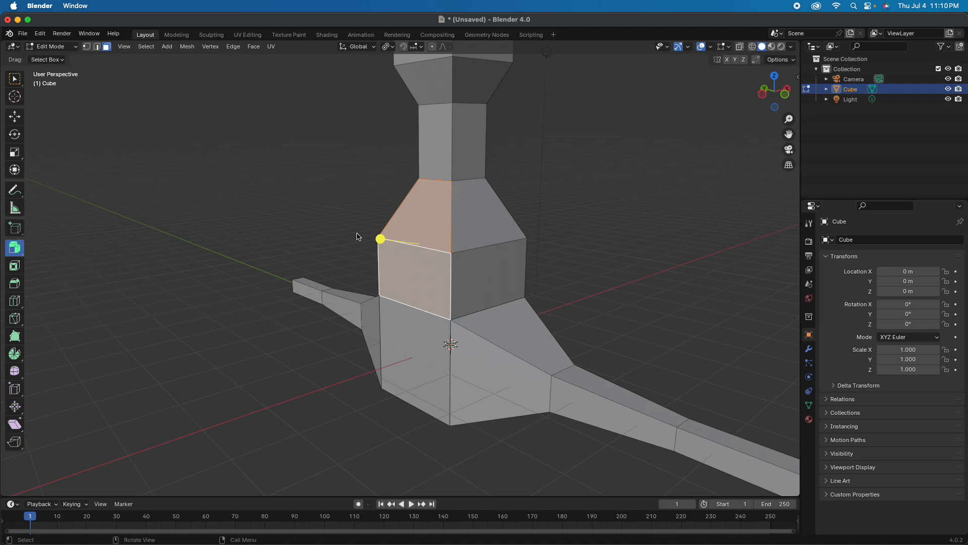
middle_click_drag(339, 258, 310, 250)
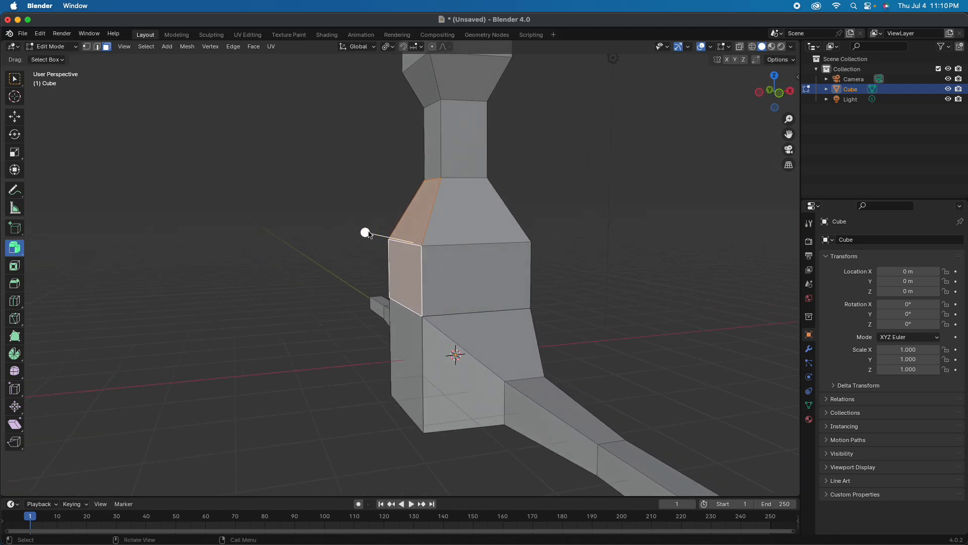
left_click_drag(366, 233, 306, 225)
middle_click_drag(307, 253, 500, 287)
Scale down the end faces of the two separate blocks, each around its own centre
key("s")
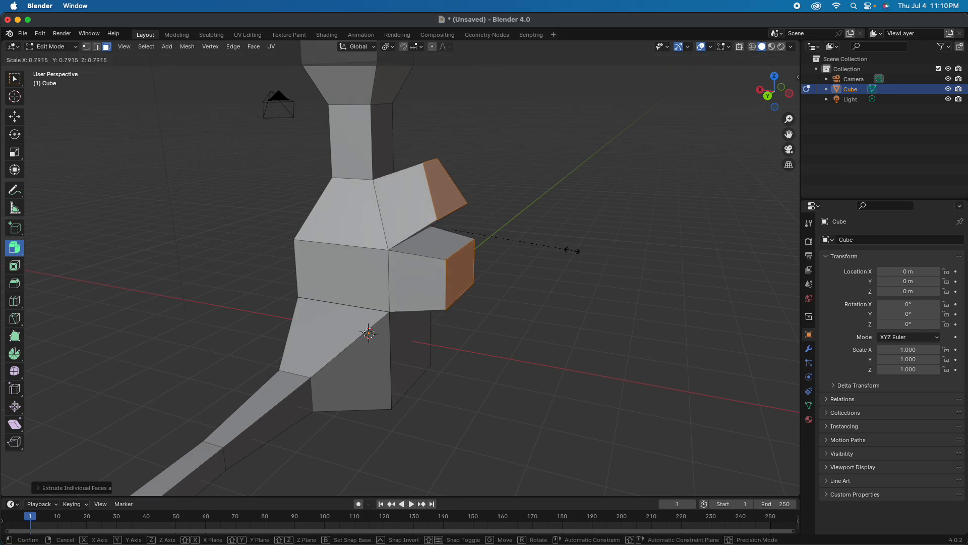
left_click(499, 255)
middle_click_drag(540, 320, 328, 313)
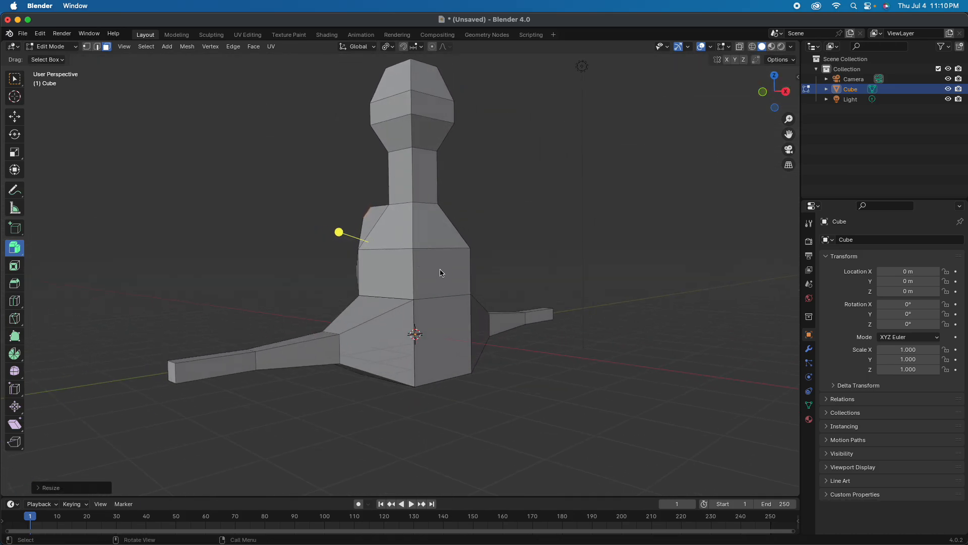
middle_click_drag(441, 272, 279, 333)
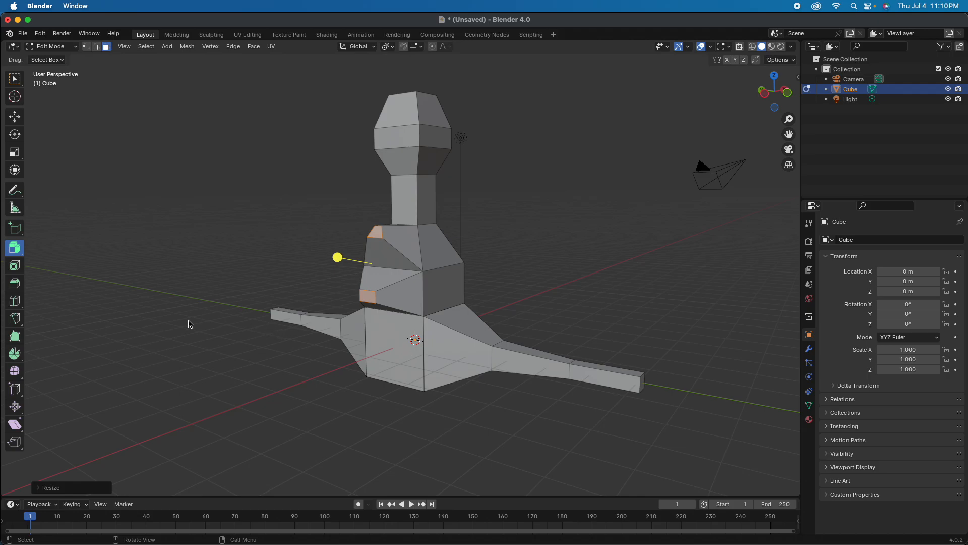
Add one horizontal loop cut around the middle band of the head with the Loop Cut tool
scroll(420, 168, "up", 1)
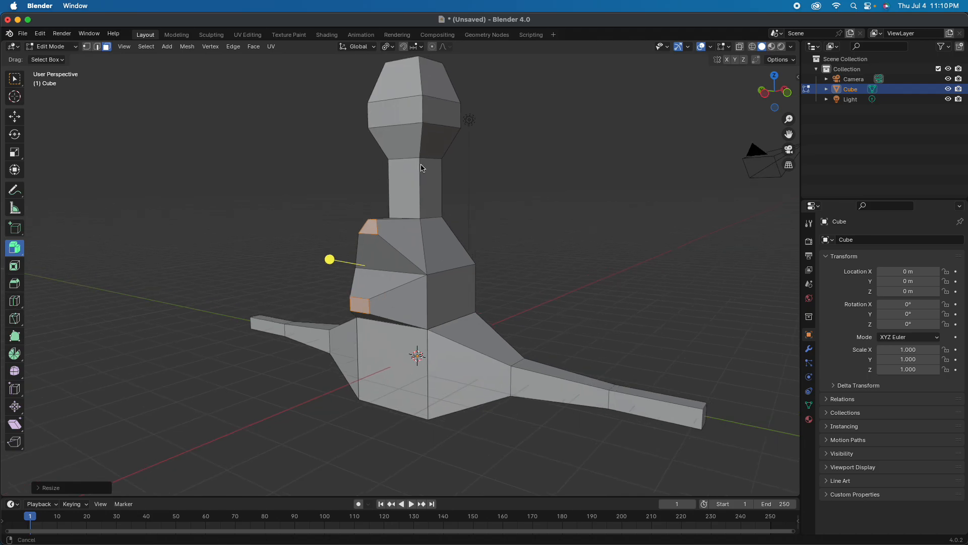
middle_click_drag(421, 165, 408, 250, "shift")
scroll(407, 246, "up", 3)
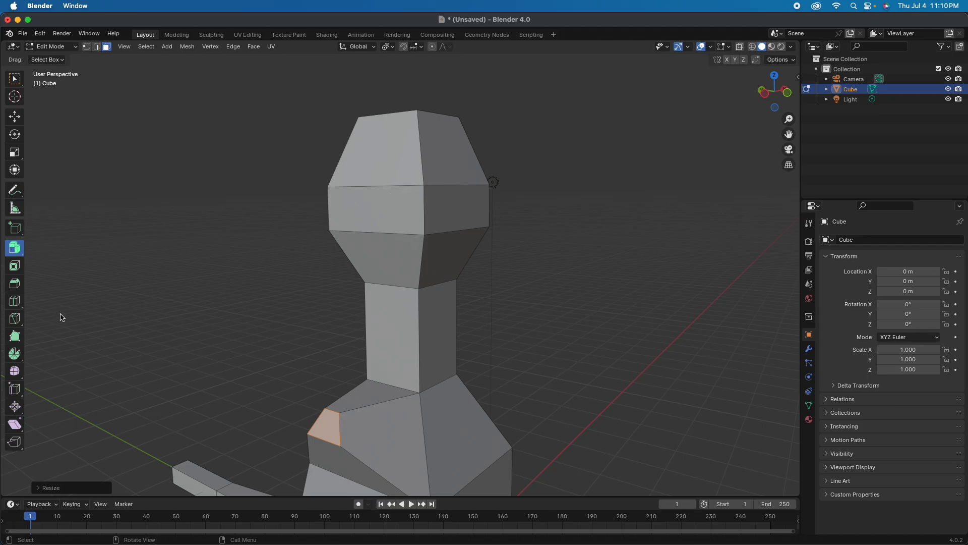
left_click(22, 305)
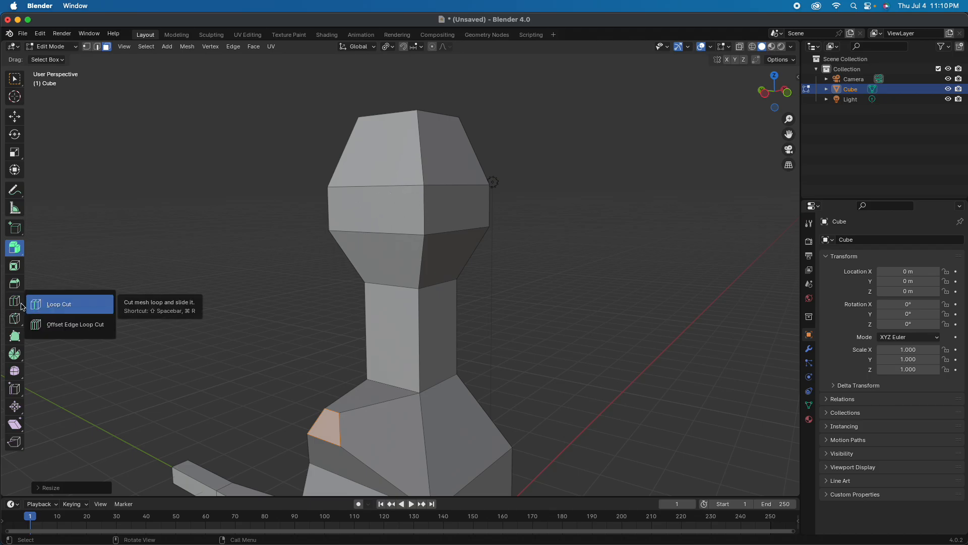
left_click(50, 306)
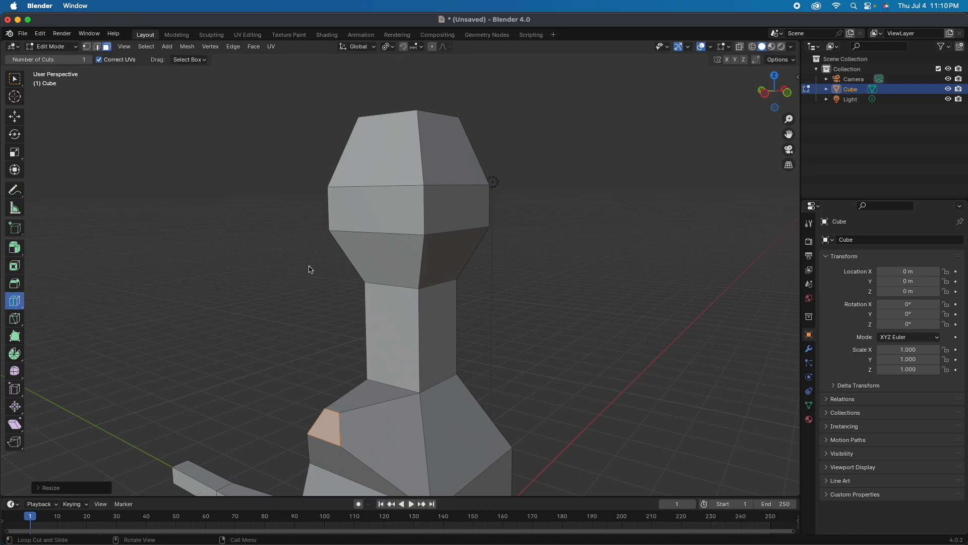
middle_click_drag(381, 204, 411, 163)
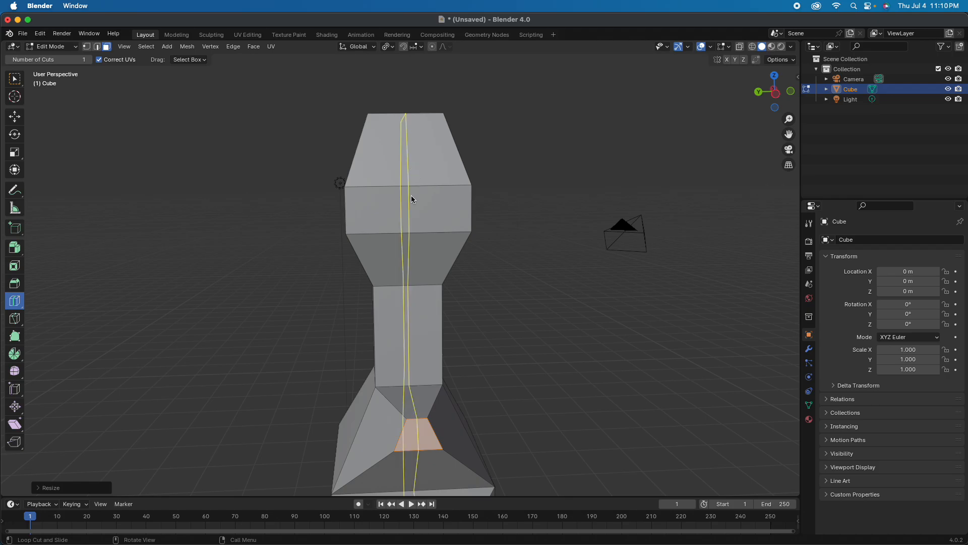
left_click(355, 212)
scroll(454, 252, "up", 3)
middle_click_drag(454, 252, 594, 345)
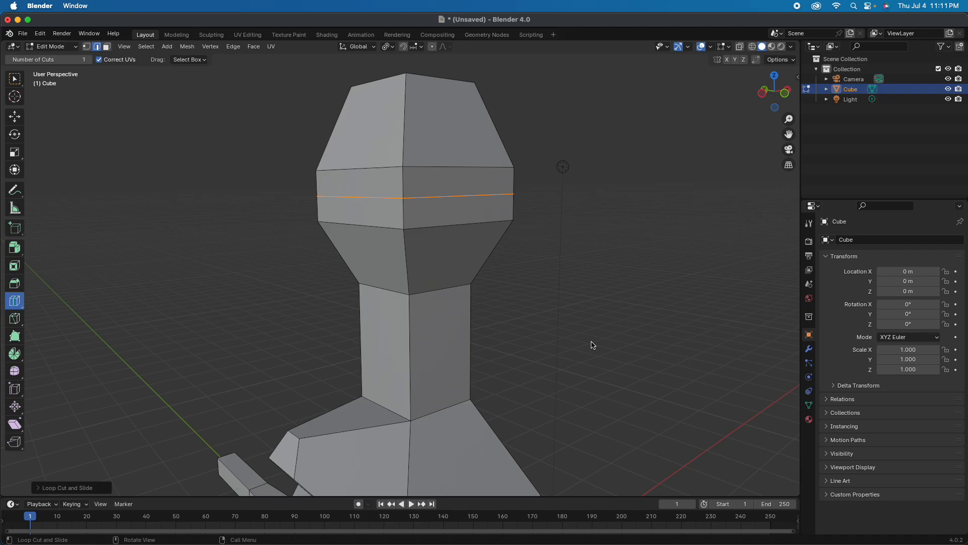
Switch to face selection and pick the faces above and below the head's loop cut one at a time to check the split
left_click(15, 83)
left_click(356, 181)
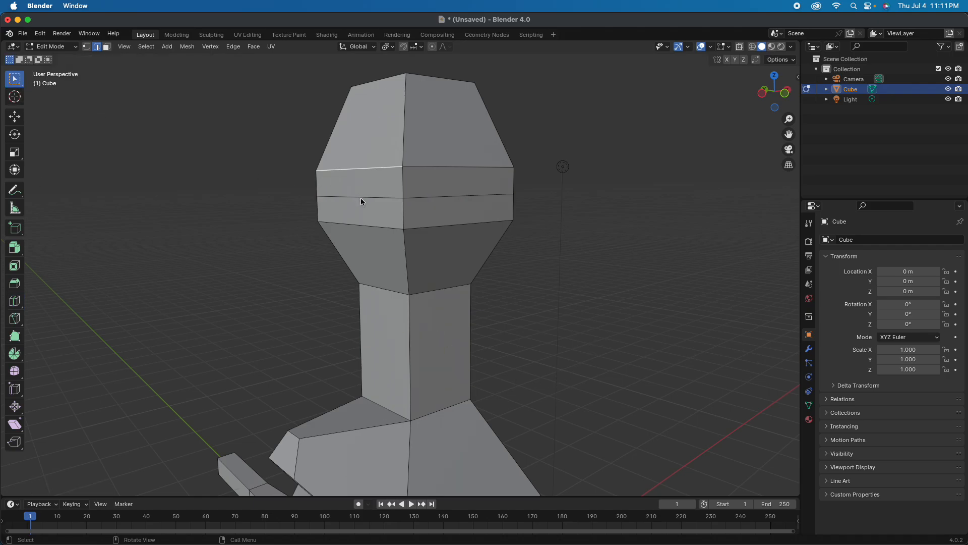
left_click(106, 47)
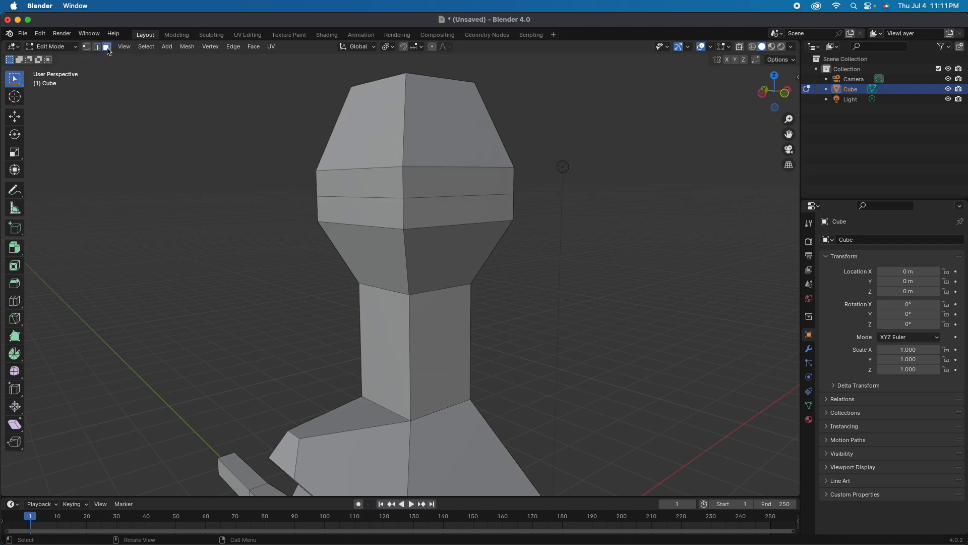
left_click(377, 185)
left_click(372, 215)
left_click(427, 190)
left_click(429, 218)
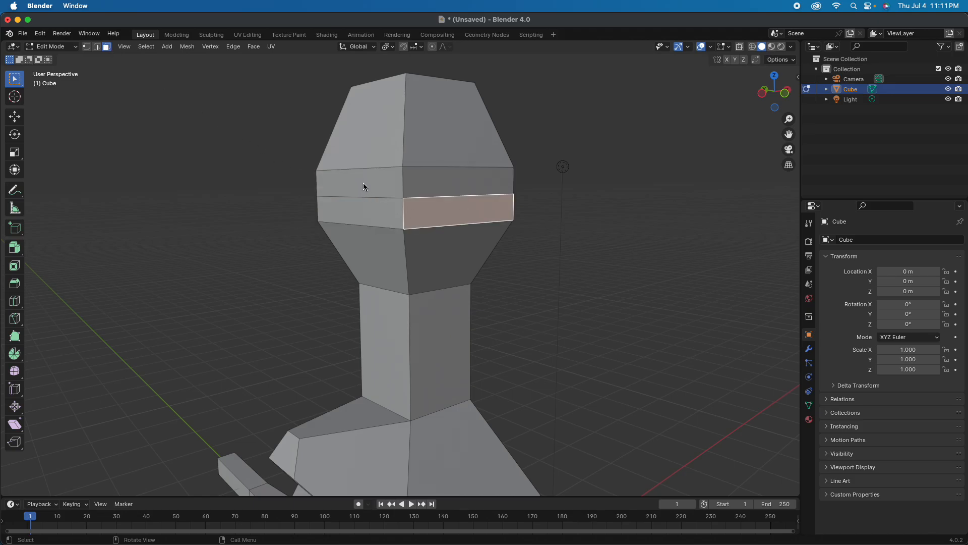
left_click(346, 216)
Add one vertical loop cut running lengthwise through the head, neck and body
middle_click_drag(343, 216, 228, 265)
left_click(14, 305)
scroll(188, 268, "down", 3)
left_click(380, 210)
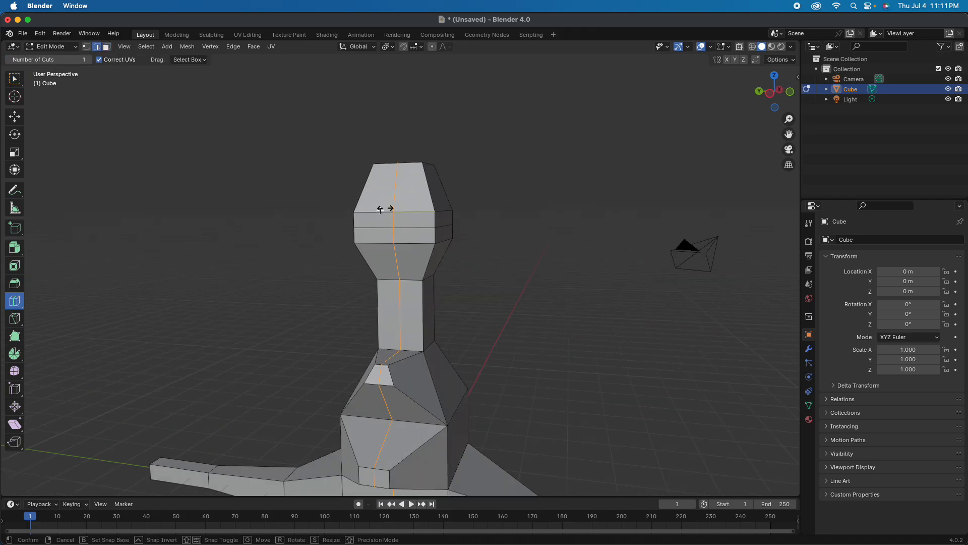
middle_click_drag(380, 210, 403, 309)
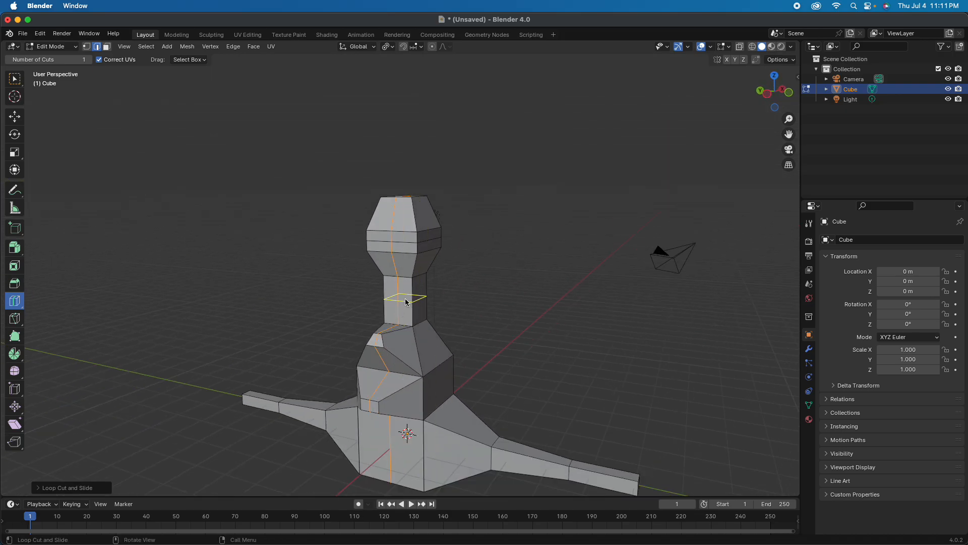
scroll(407, 302, "up", 5)
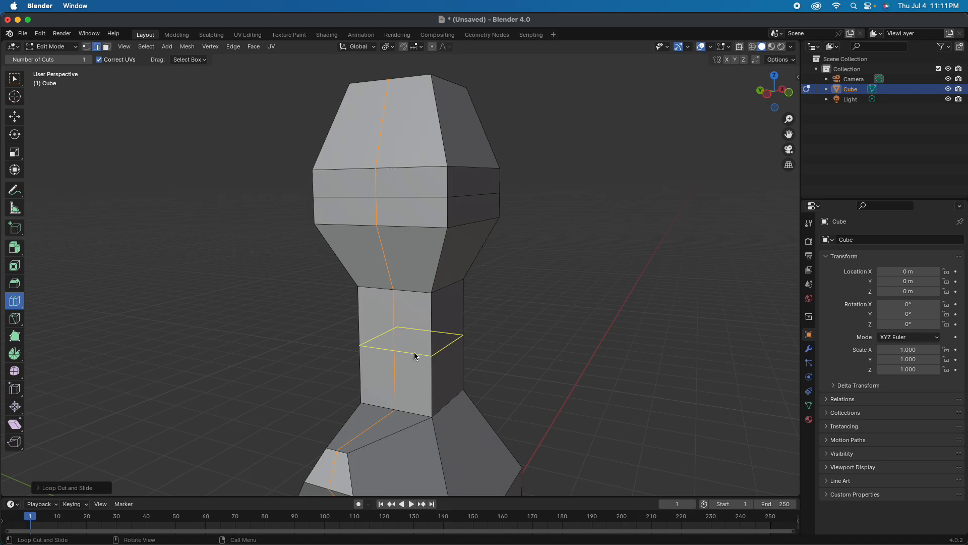
Add horizontal loop cuts around the neck, sliding two close to its upper end and two close to its lower end
left_click_drag(414, 352, 417, 401)
left_click_drag(420, 348, 390, 323)
middle_click_drag(443, 324, 348, 239)
left_click(132, 79)
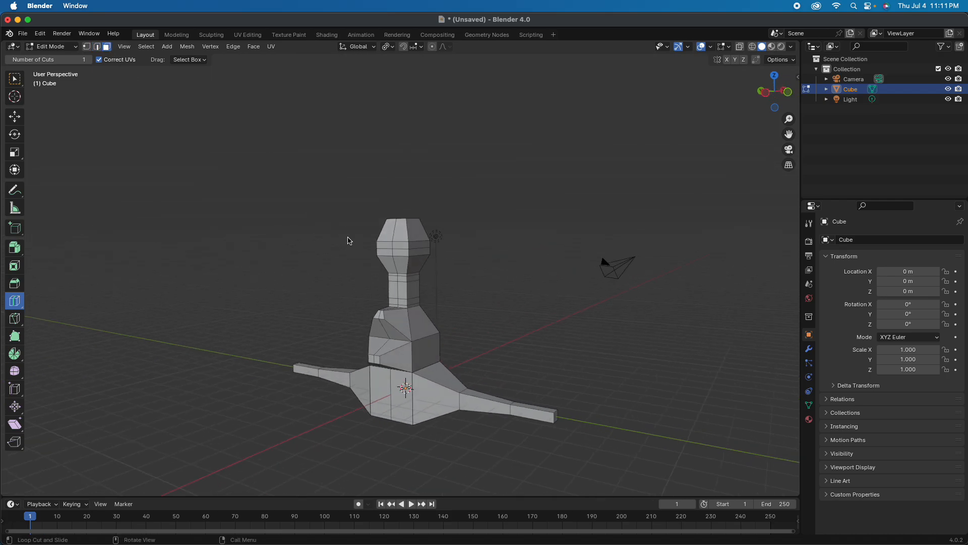
Try another lengthwise loop cut through the head and neck, undo it, and switch to face selection with the selection tool
scroll(396, 265, "up", 5)
left_click(402, 304)
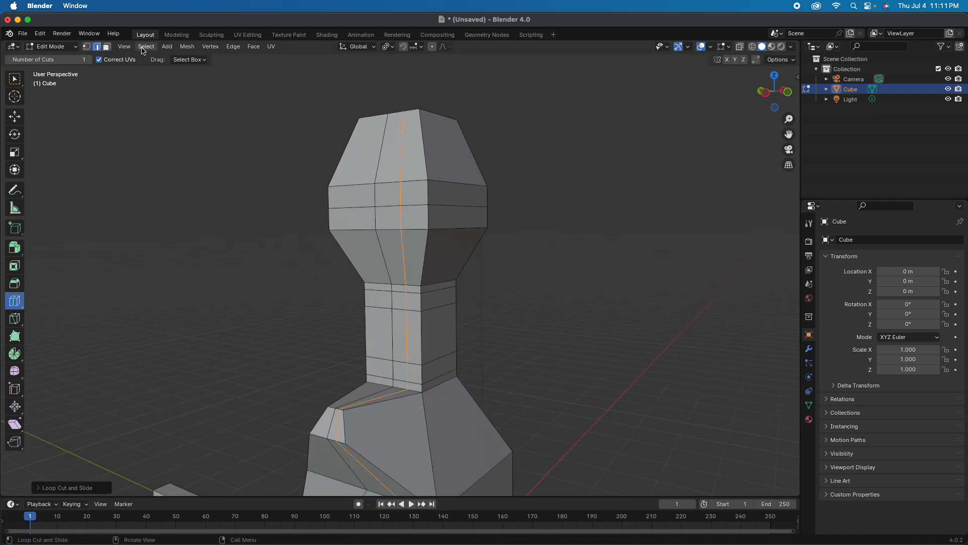
left_click(107, 46)
left_click(15, 81)
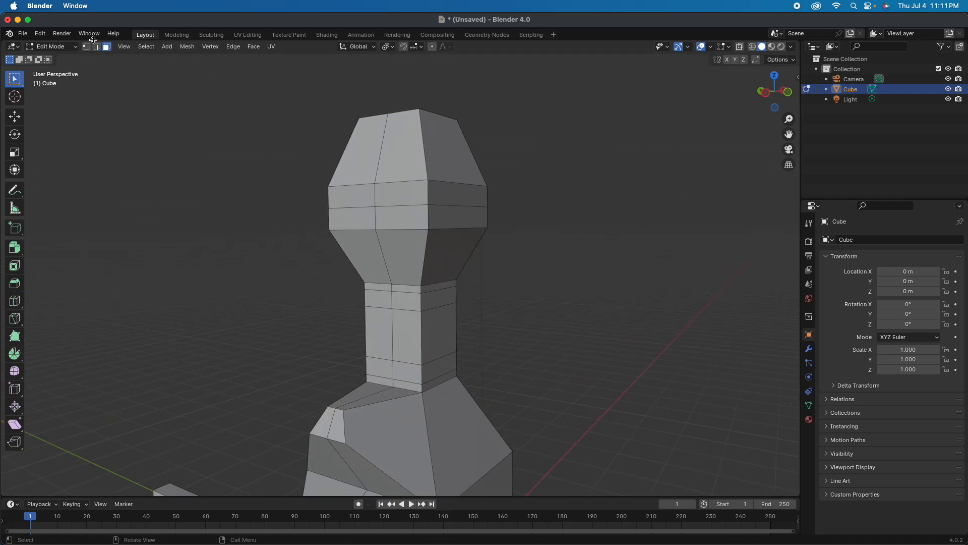
Pick individual faces between the neck's loop cuts, then select the two adjacent tall faces at mid-neck together
left_click(441, 303)
left_click(406, 371)
left_click(382, 368)
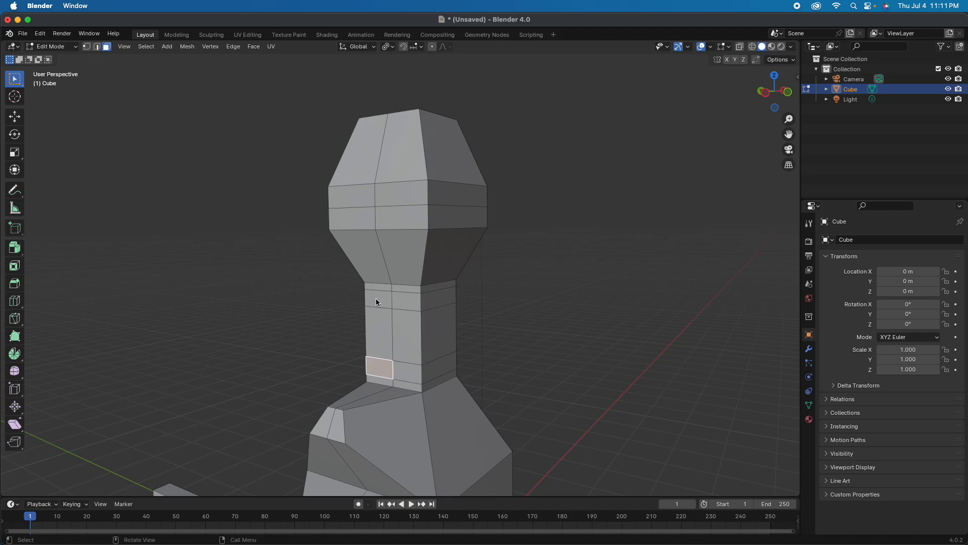
left_click(378, 333)
left_click(412, 337, "shift")
middle_click_drag(510, 352, 691, 358)
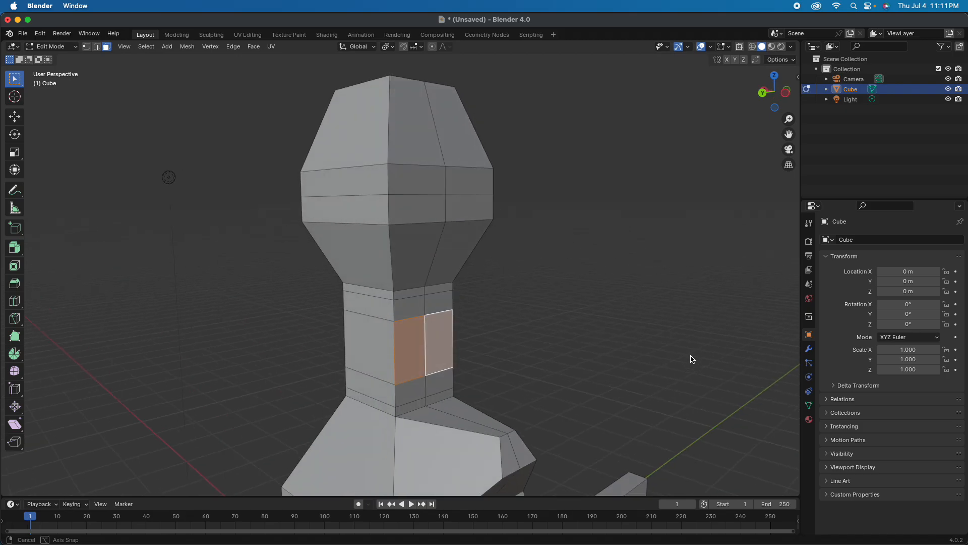
scroll(584, 346, "down", 3)
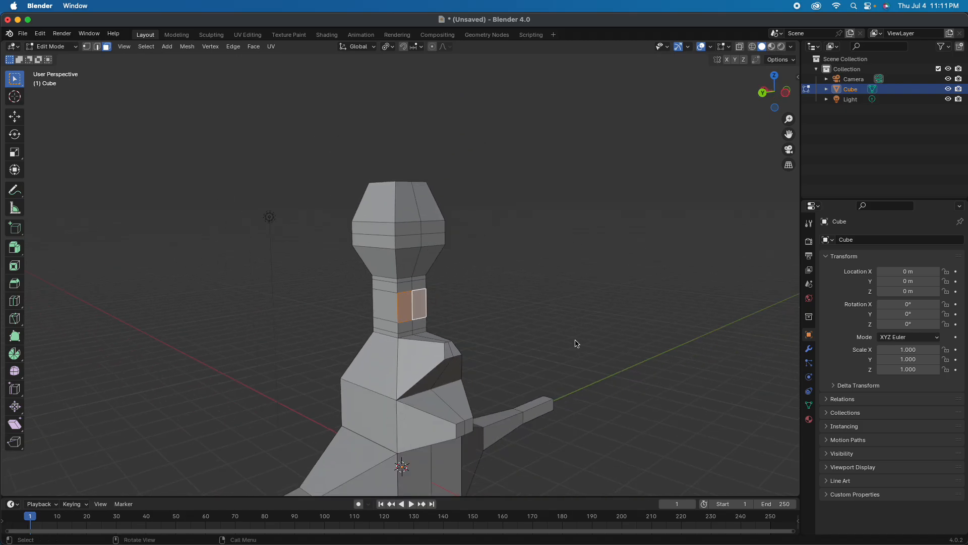